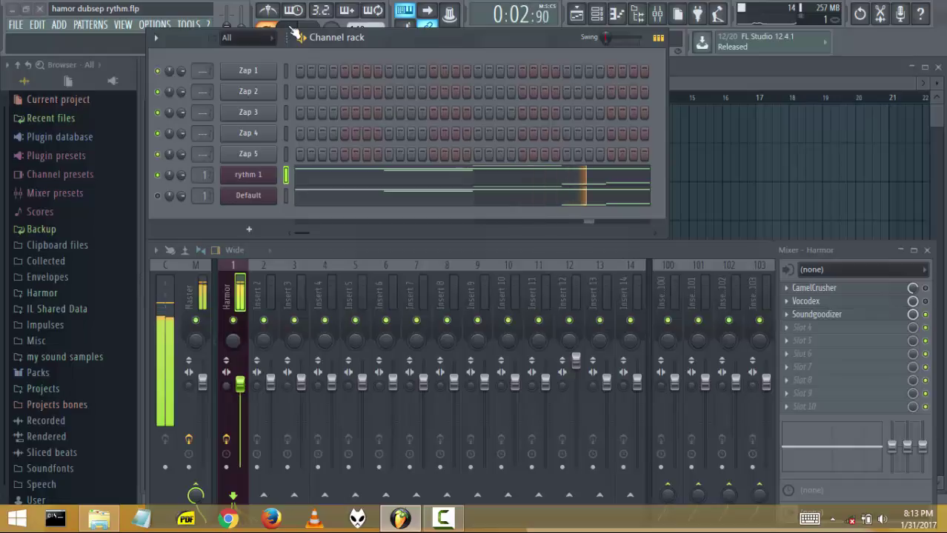
Step: Unmute the Default channel, mute the rythm 1 channel, and audition the pattern from the start
key("space")
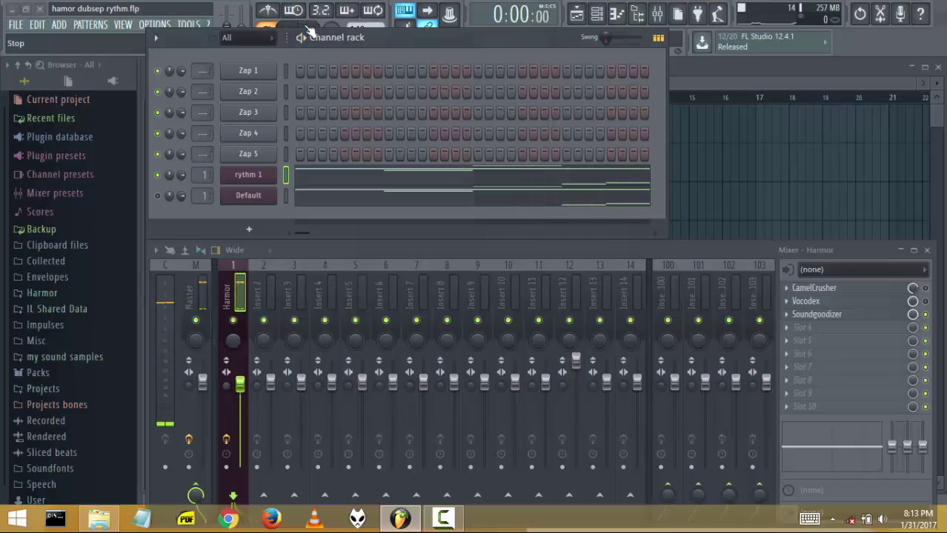
left_click(157, 196)
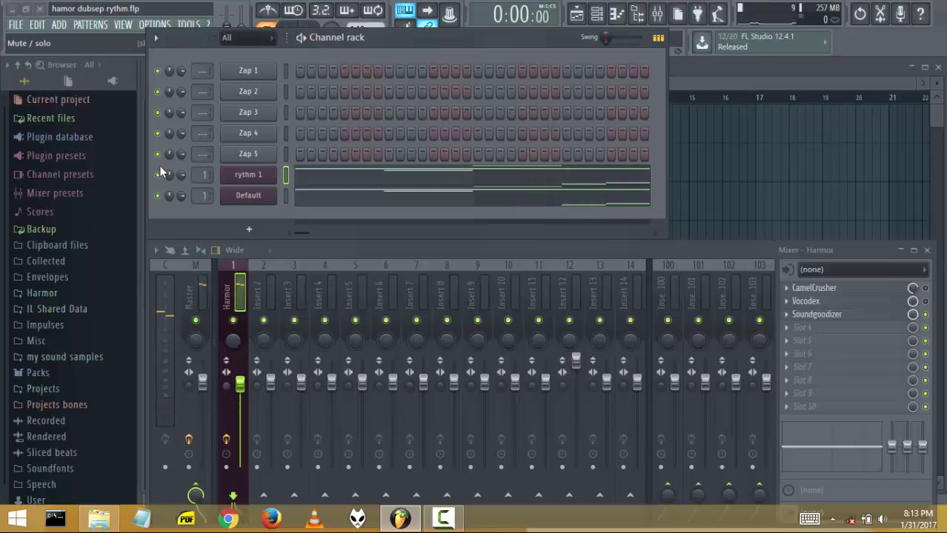
left_click(158, 175)
key("space")
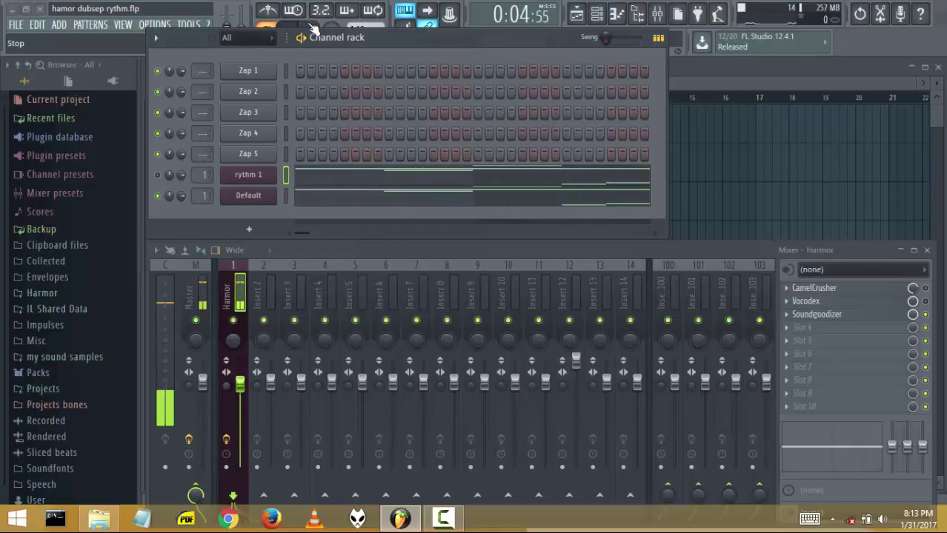
left_click(312, 28)
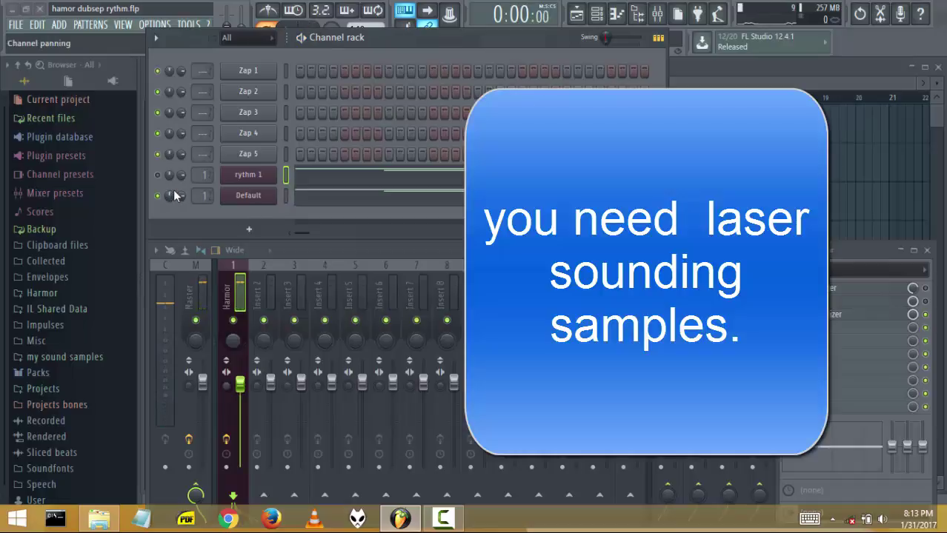
Step: Open the Zap 1 and Zap 2 sample channels and preview each waveform's sound
left_click(249, 71)
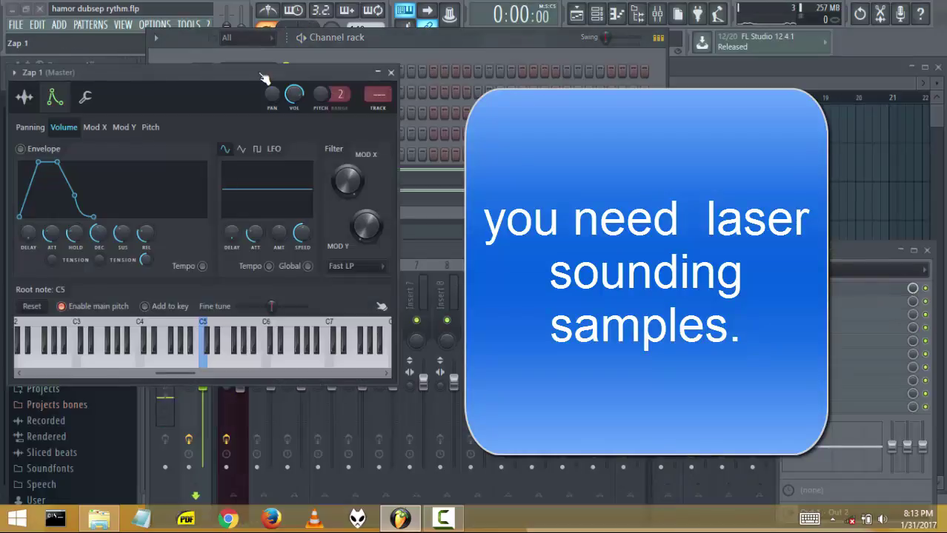
left_click(26, 98)
left_click(154, 332)
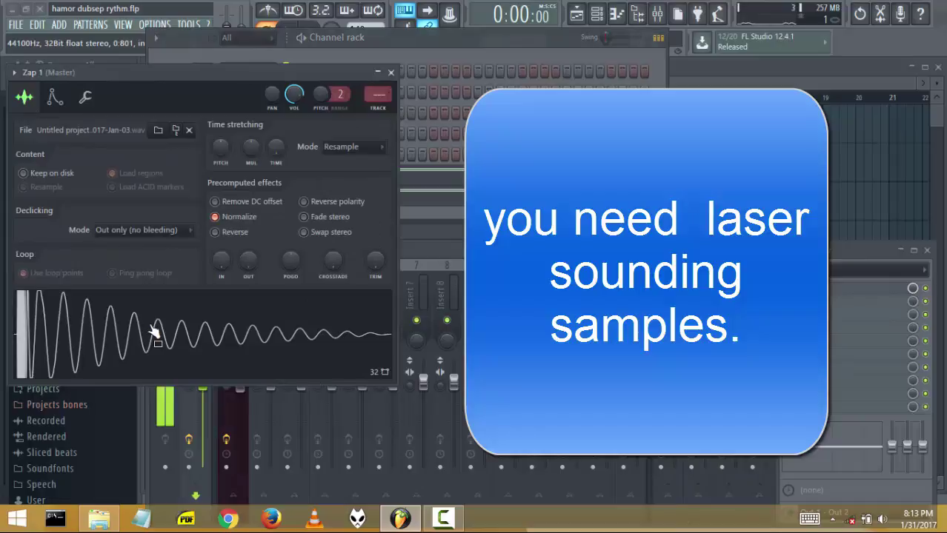
left_click(391, 72)
left_click(243, 97)
left_click(691, 321)
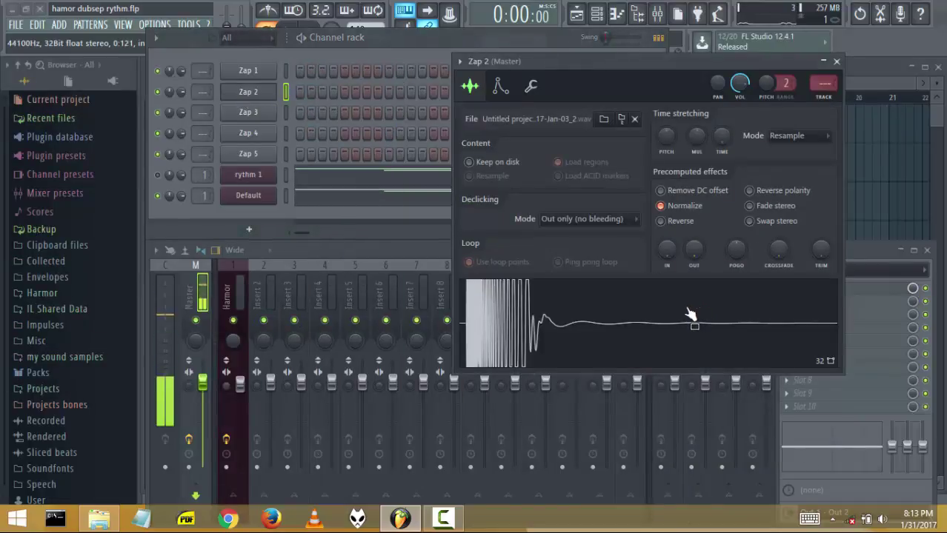
Step: Open the Zap 3 and Zap 4 sample channels and preview each waveform's sound
left_click(269, 114)
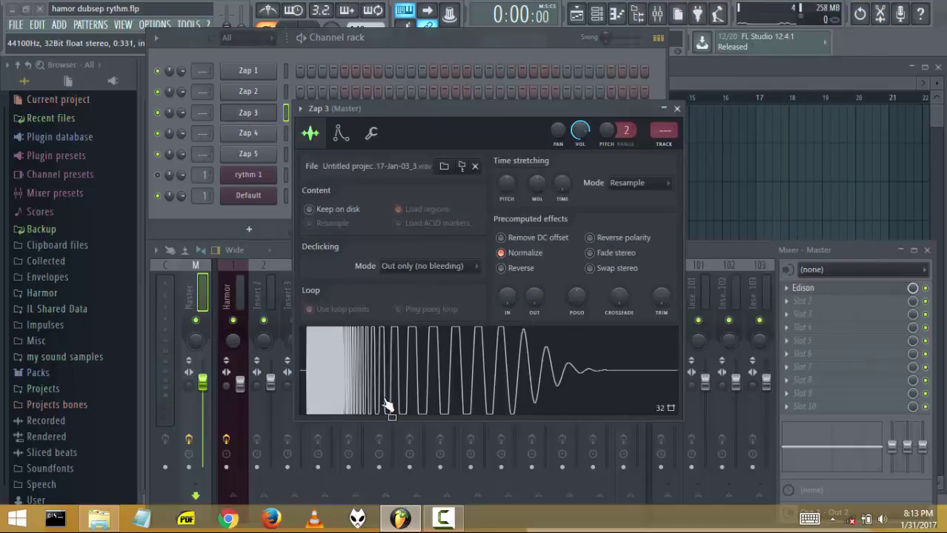
left_click(386, 404)
left_click(254, 139)
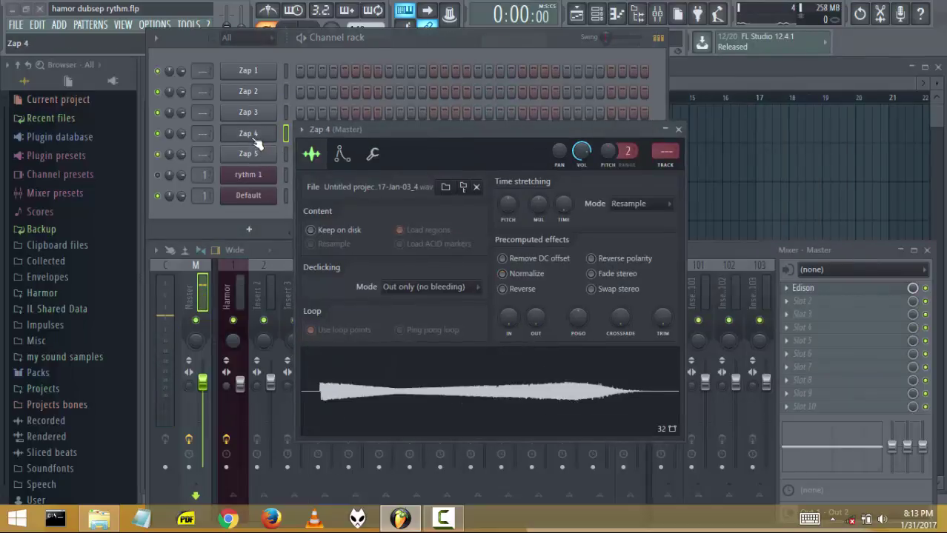
left_click(382, 369)
Step: Preview the Zap 5 sample, enable Normalize for it, and listen to the result
left_click(249, 154)
left_click(437, 414)
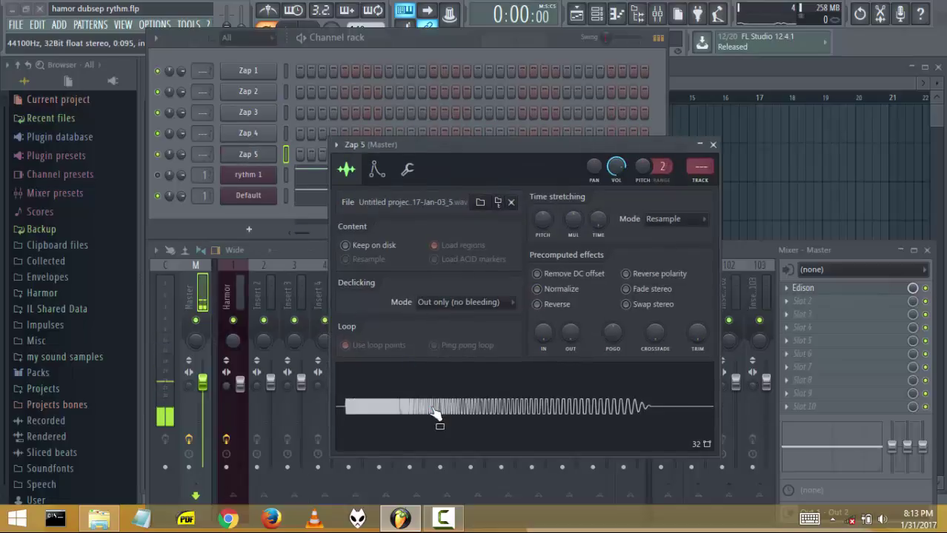
left_click(552, 289)
left_click(508, 379)
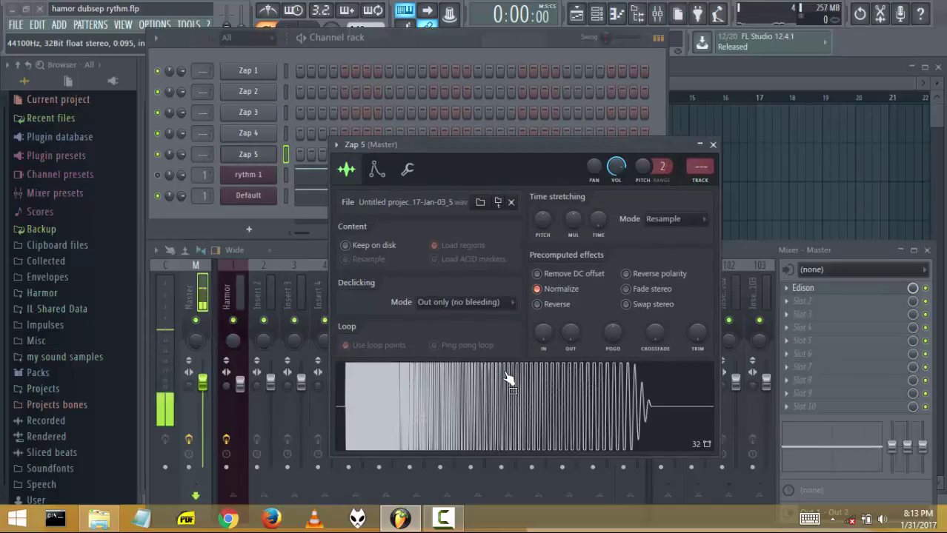
left_click(713, 145)
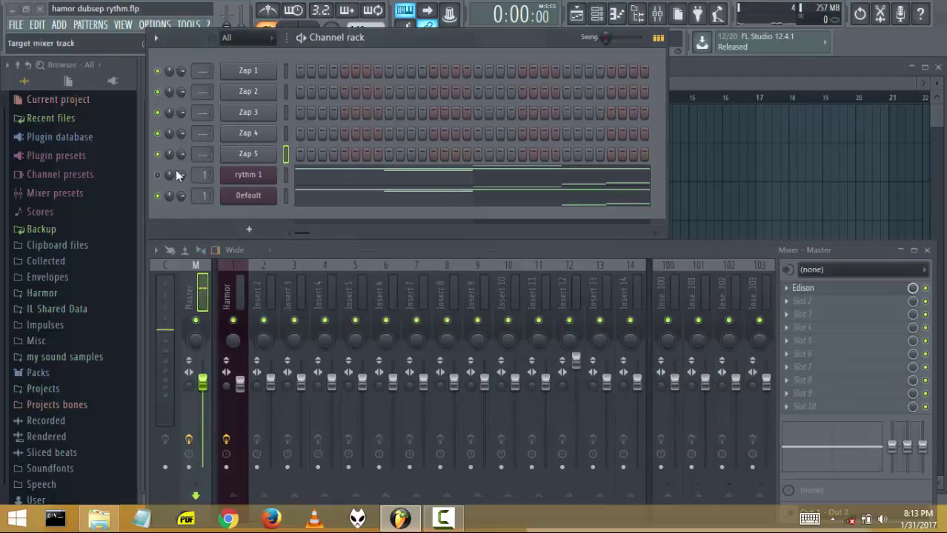
Step: Add a new Harmor channel to the channel rack and show its image section
left_click(249, 230)
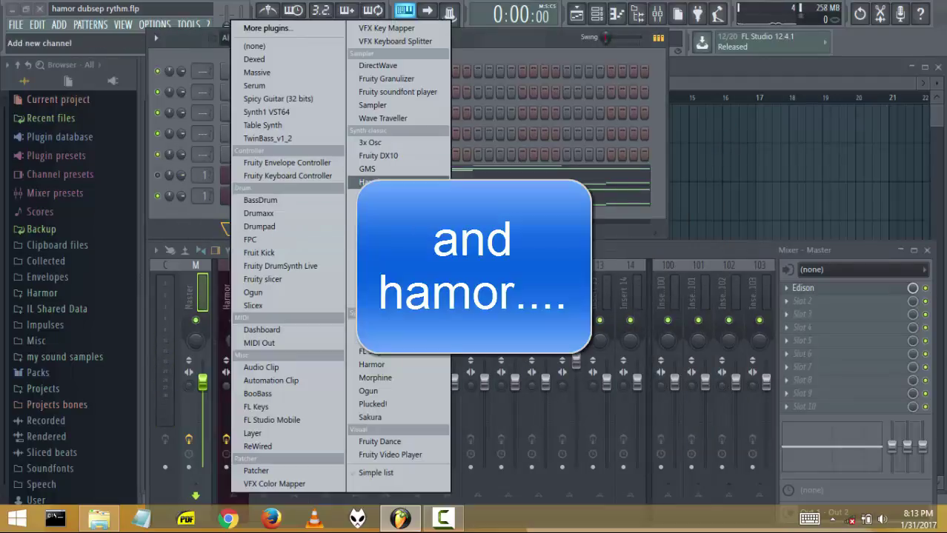
left_click(389, 363)
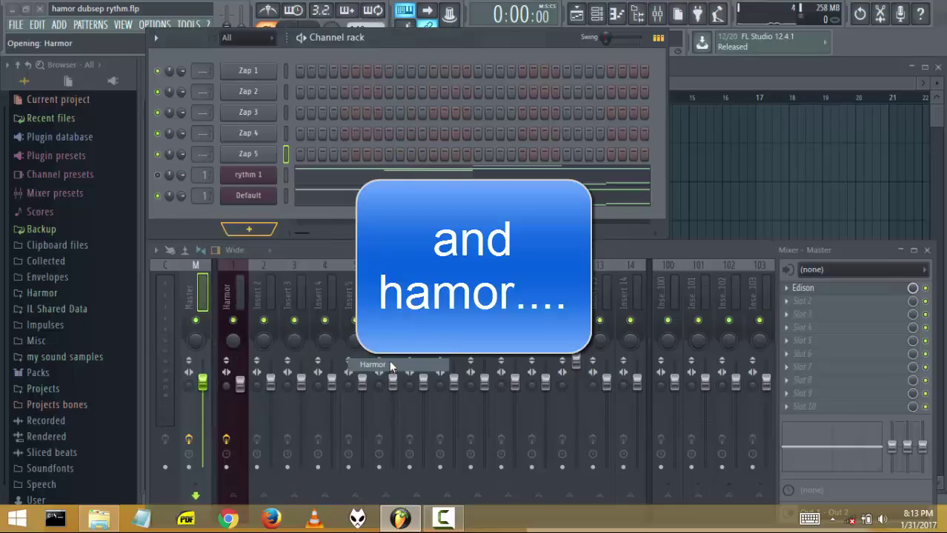
left_click_drag(442, 134, 643, 5)
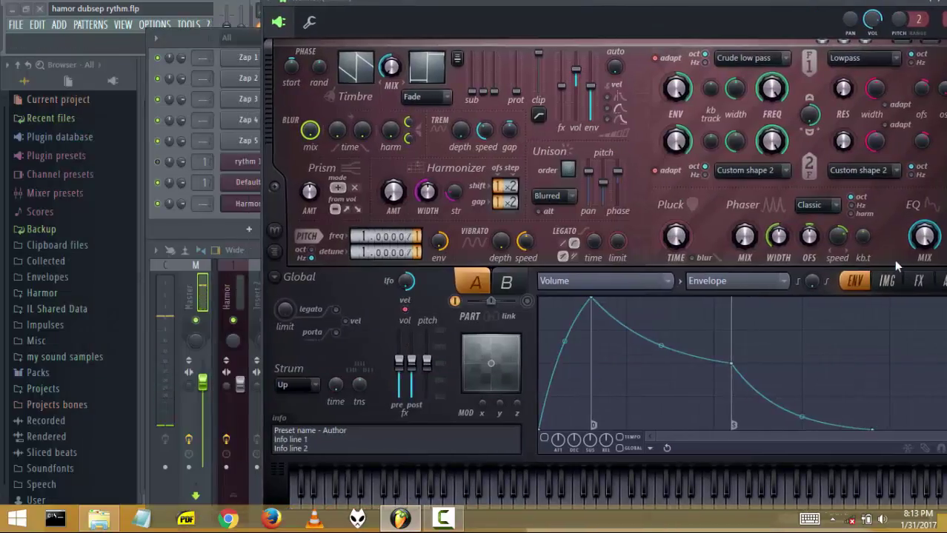
left_click(889, 282)
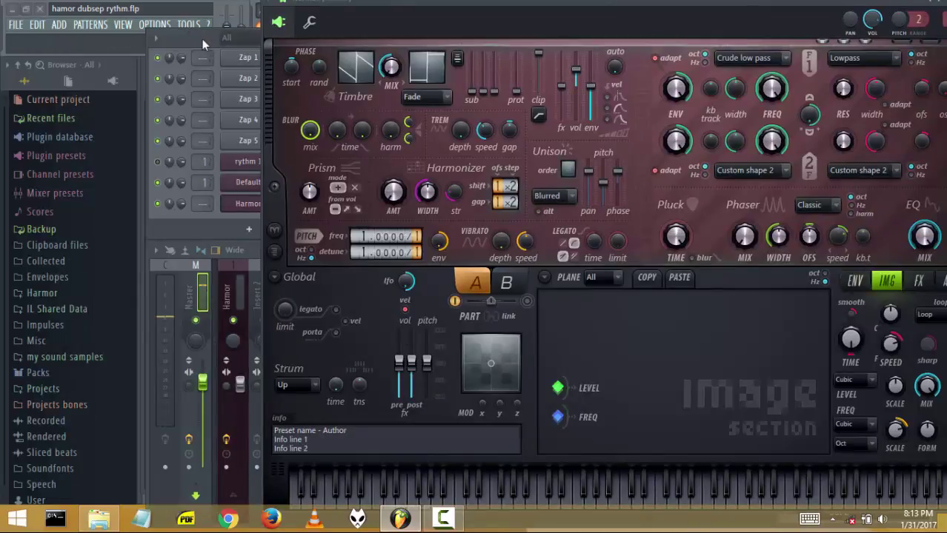
Step: Load the Zap 2 sample's waveform into Harmor's image section and close the sample's settings
left_click_drag(202, 39, 50, 33)
left_click(82, 72)
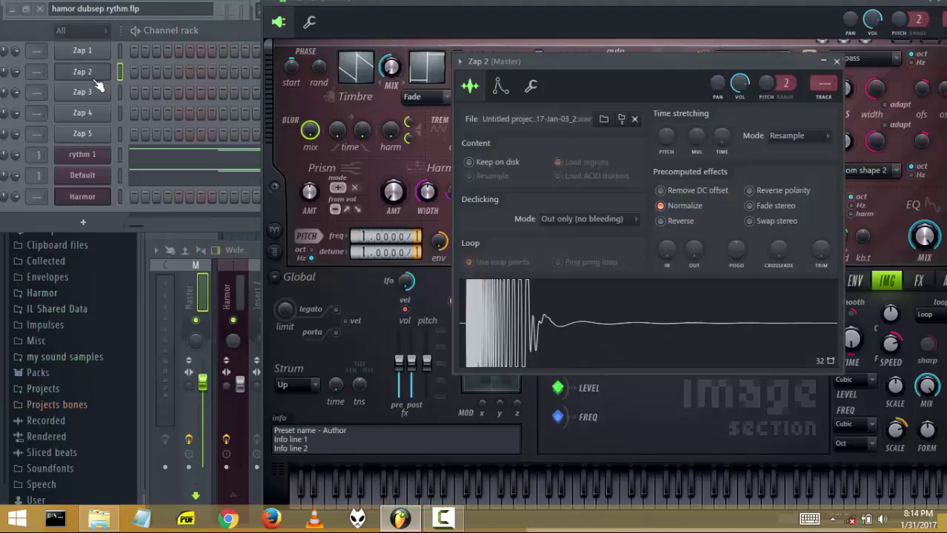
left_click_drag(608, 62, 149, 77)
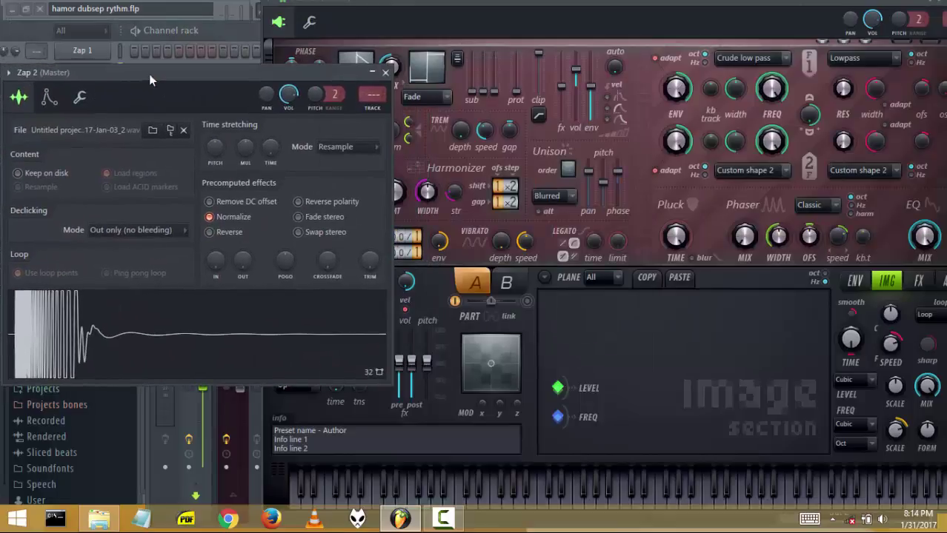
left_click_drag(311, 308, 662, 341)
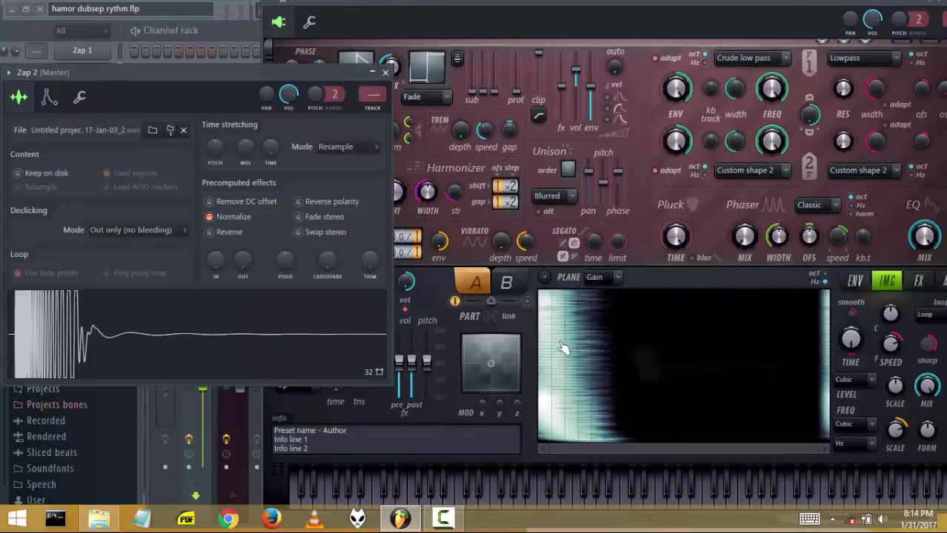
left_click(385, 71)
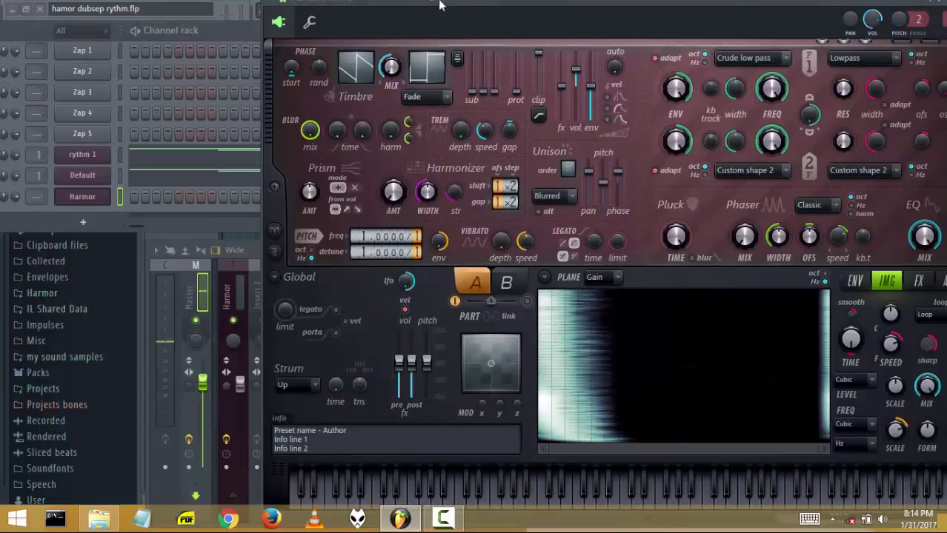
Step: Play several test notes on the new Harmor sound and adjust the image section's playback speed
left_click_drag(444, 5, 226, 5)
key("z")
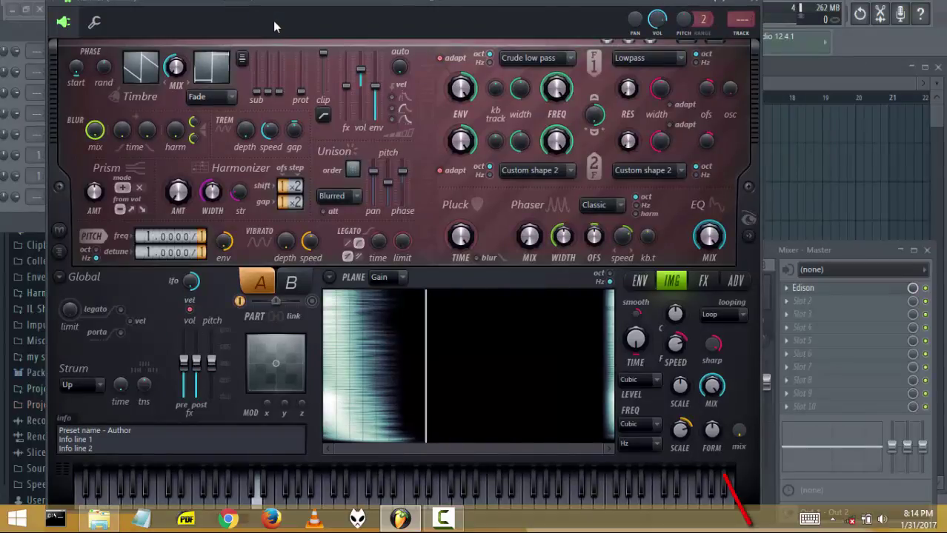
key("x")
key("w")
key("q")
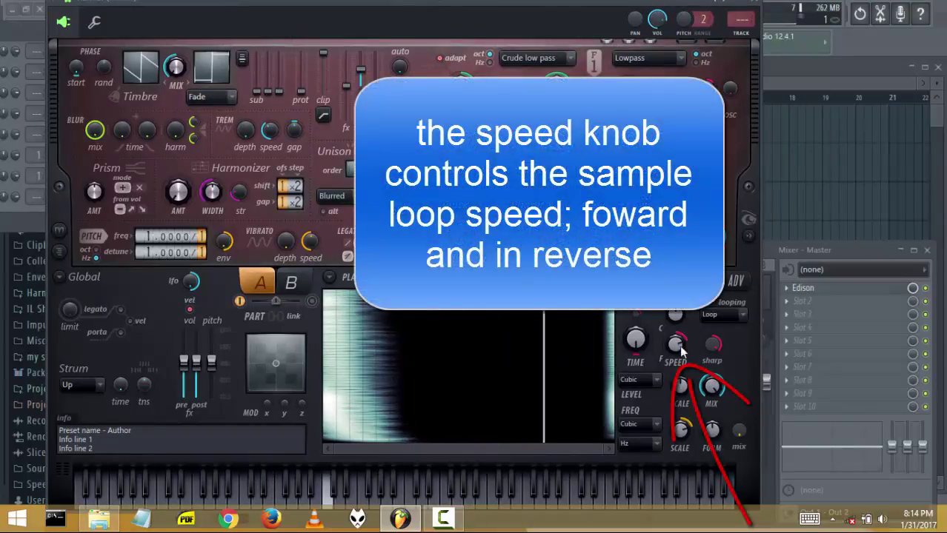
key("q")
left_click_drag(678, 351, 678, 341)
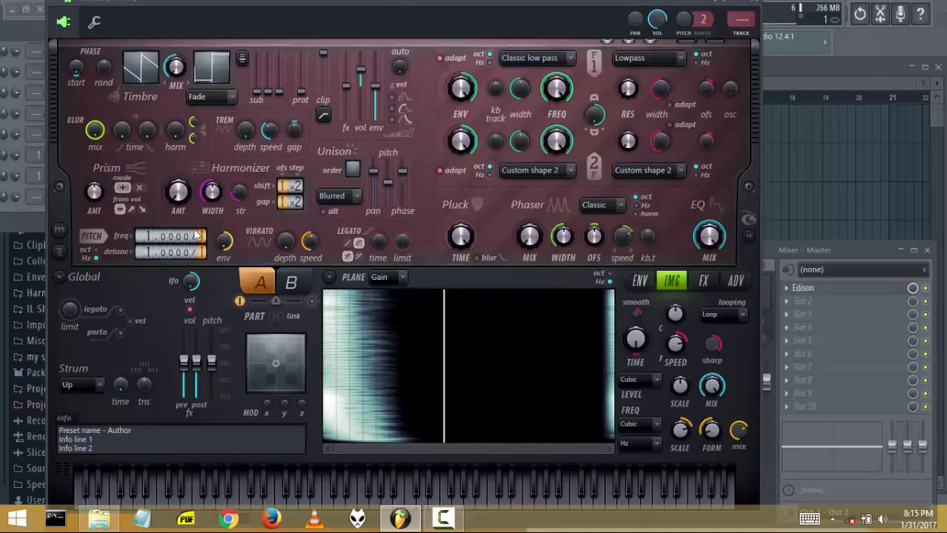
Step: Raise Harmor's Prism amount slightly in the × mode and increase the Harmonizer amount
left_click_drag(101, 196, 100, 173)
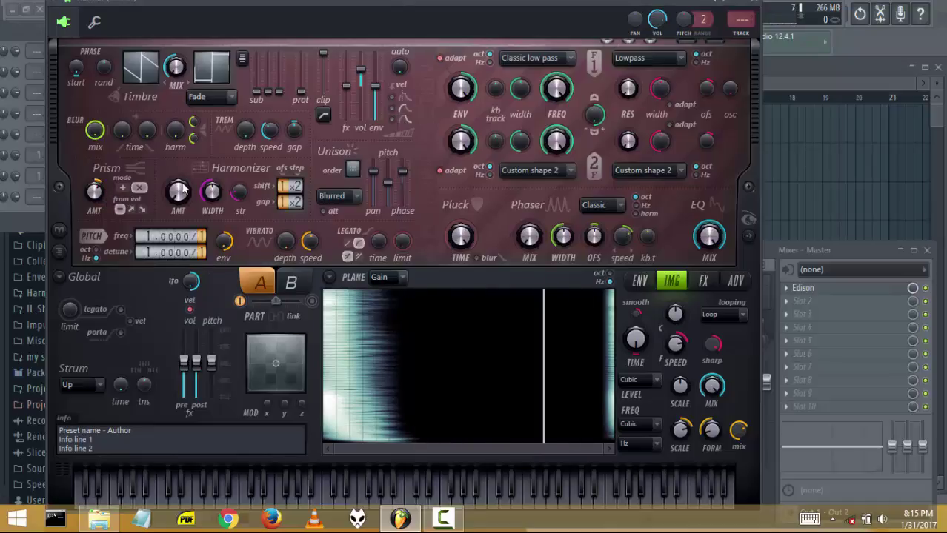
left_click_drag(183, 197, 182, 163)
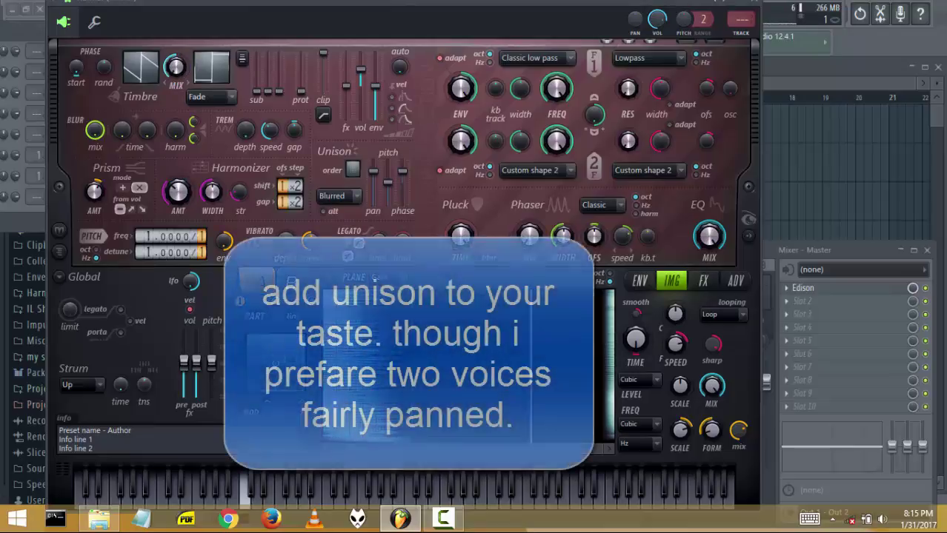
Step: Set Harmor's unison type to Classic and its order to 2 voices
left_click(366, 197)
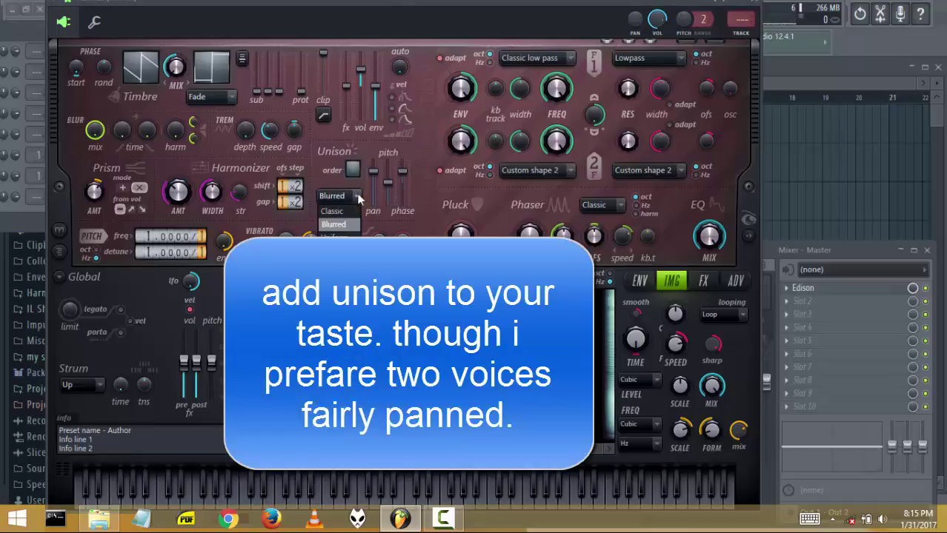
left_click(348, 212)
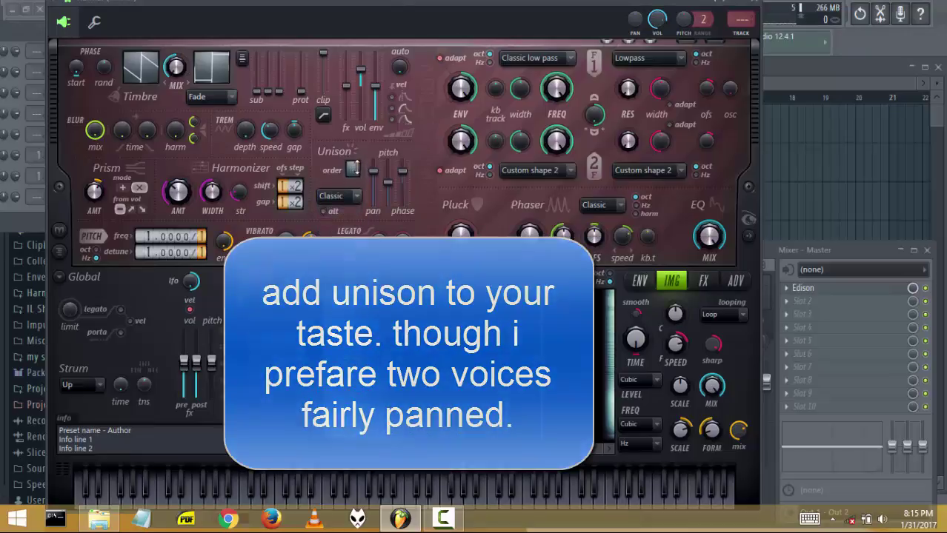
left_click_drag(357, 168, 357, 160)
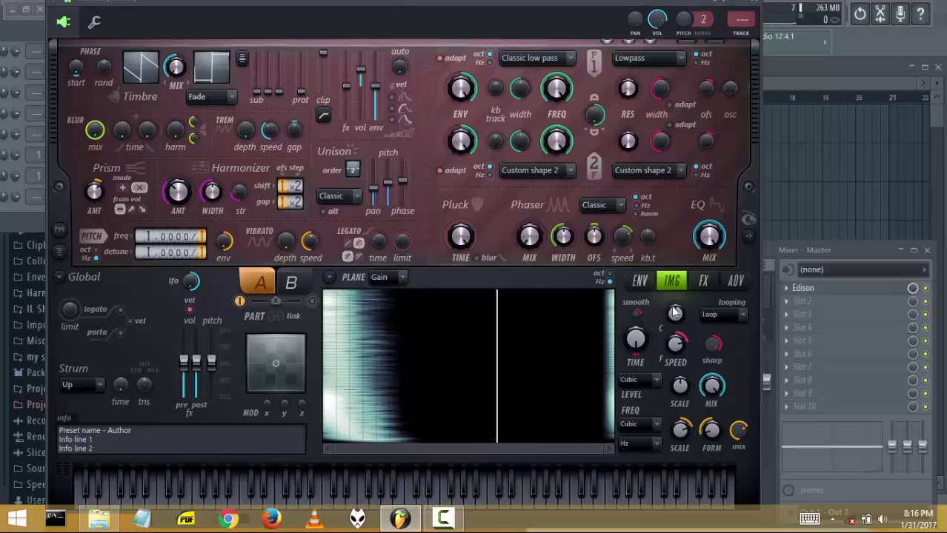
Step: Apply Softsat distortion with a slightly raised amount and enable Heating compression in Harmor's effects
left_click(701, 280)
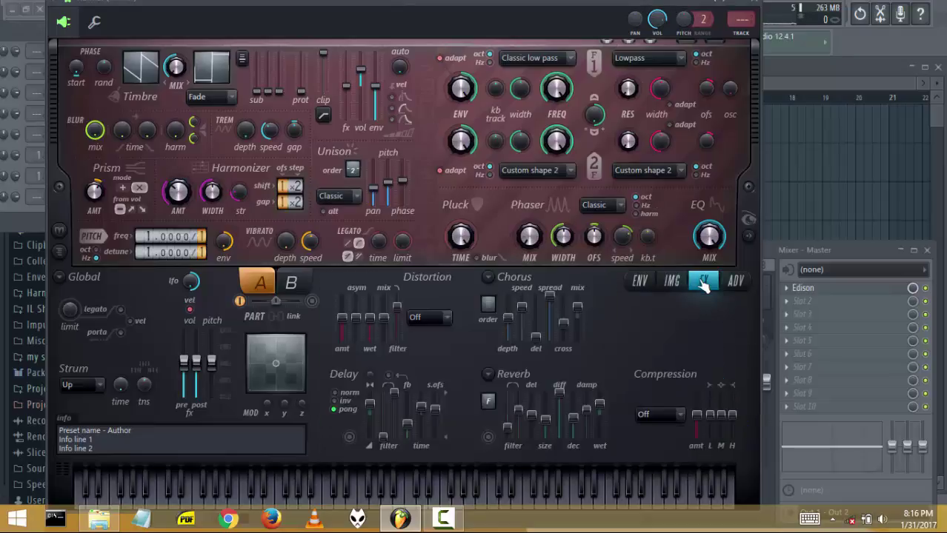
left_click(443, 319)
left_click(434, 405)
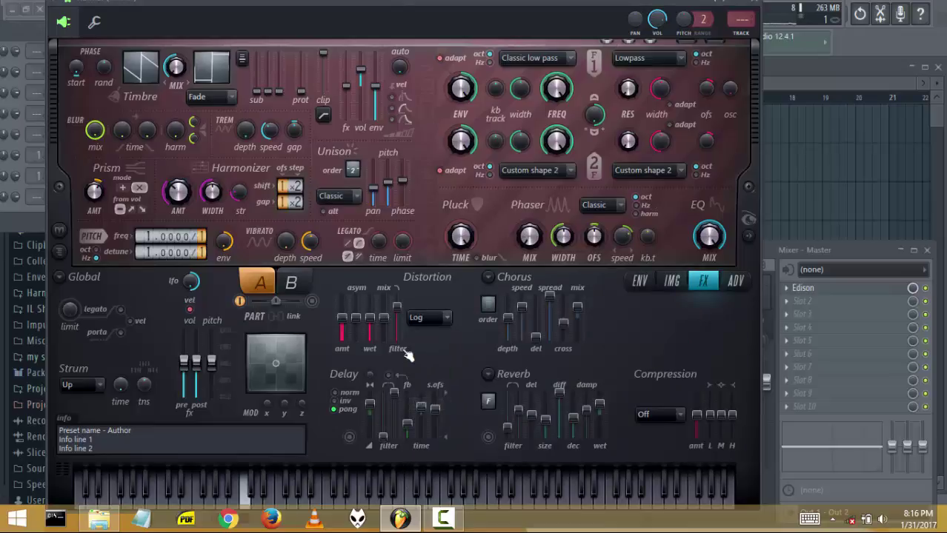
left_click(447, 323)
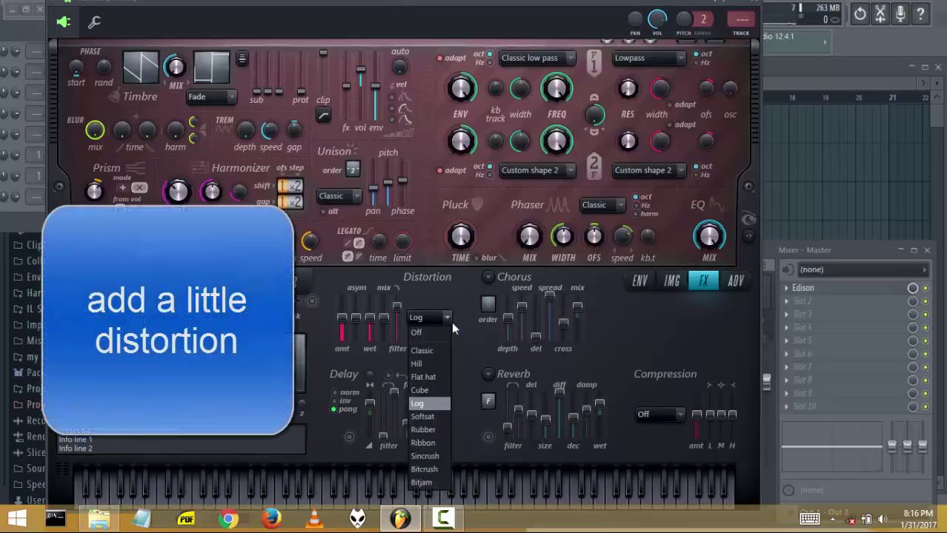
left_click(422, 417)
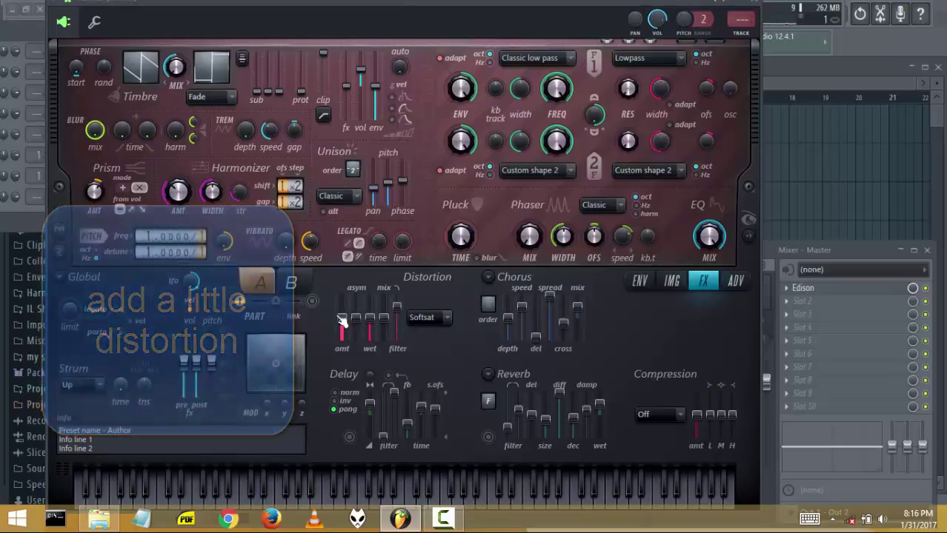
left_click_drag(342, 321, 341, 315)
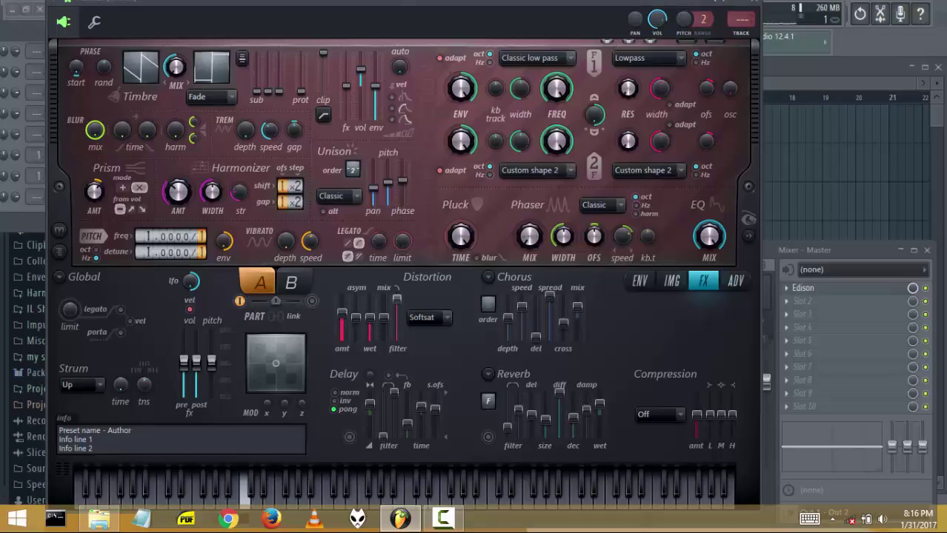
left_click(680, 416)
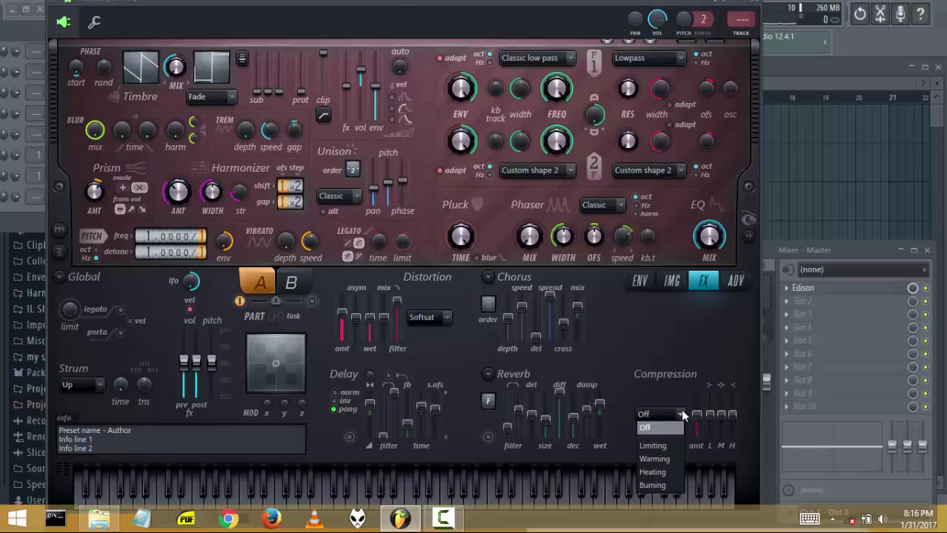
left_click(654, 473)
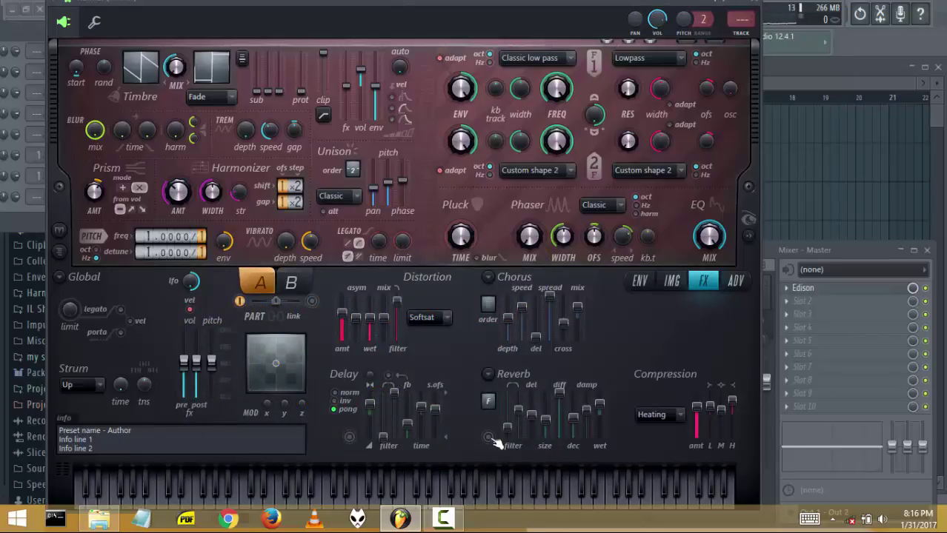
Step: Try Harmor's reverb, switch it back off, and enable the chorus with an order of 2
left_click(489, 438)
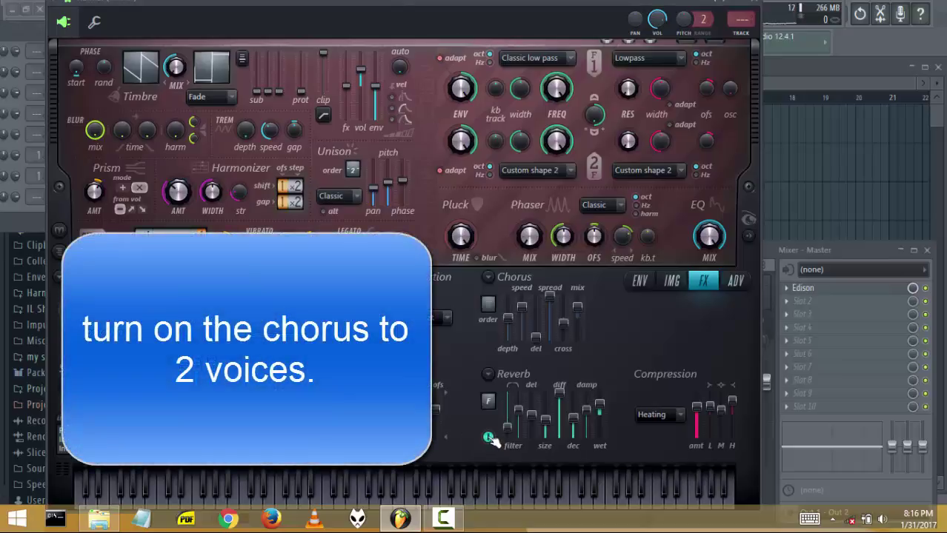
left_click(490, 438)
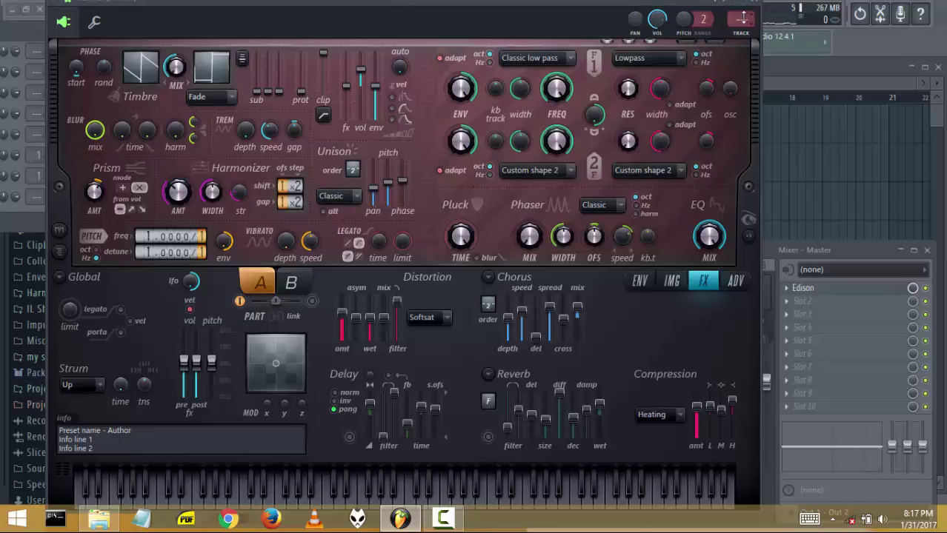
left_click(759, 5)
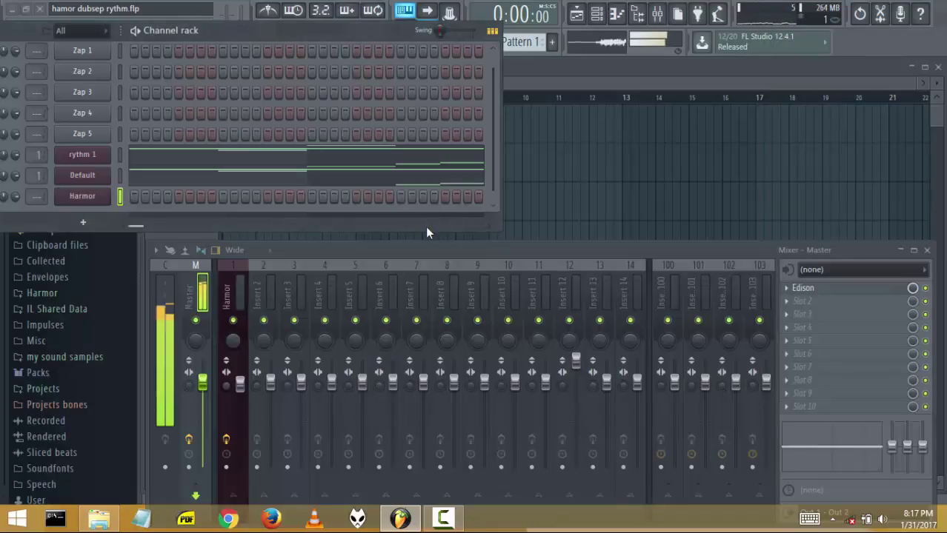
Step: Route the Harmor channel to mixer track 2 and load OTT_x64 in the track's first effect slot with 90 % depth
left_click_drag(34, 196, 34, 189)
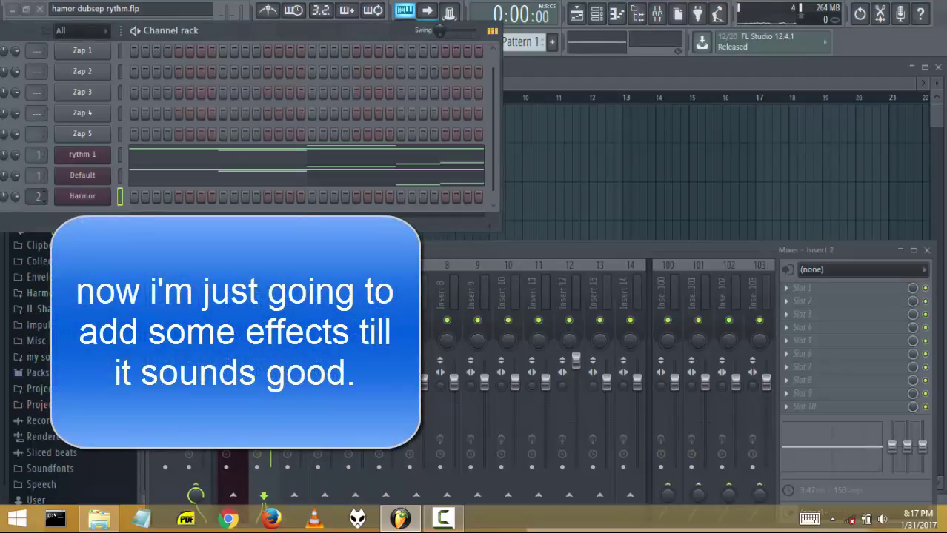
left_click(799, 291)
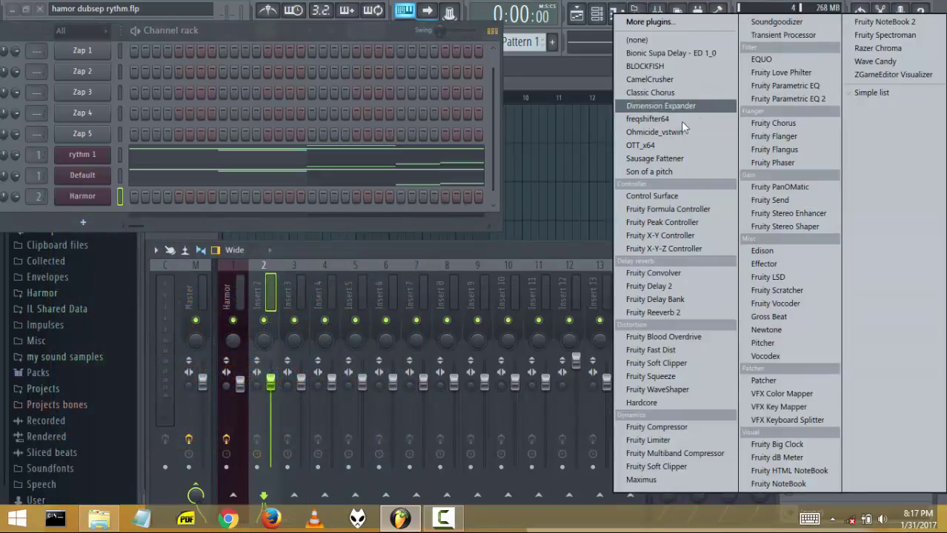
left_click(663, 147)
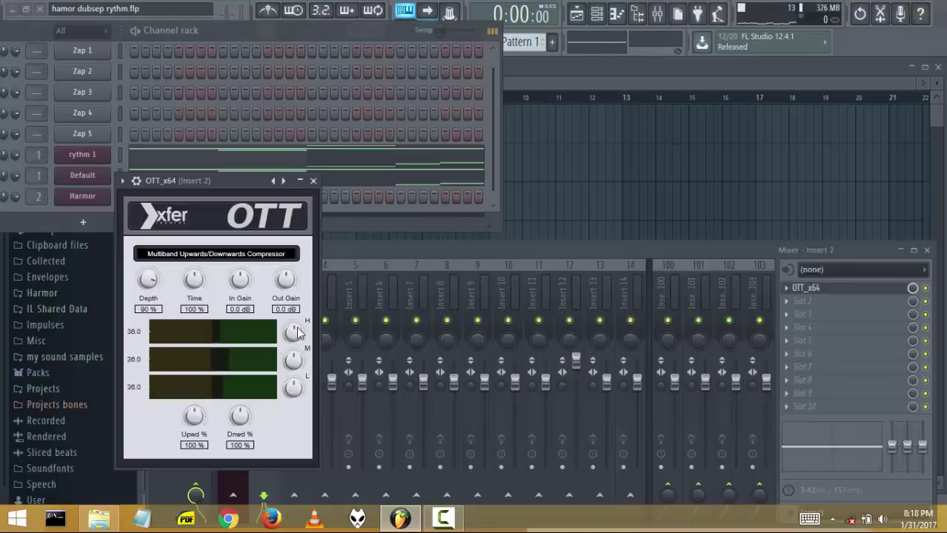
left_click_drag(225, 180, 250, 180)
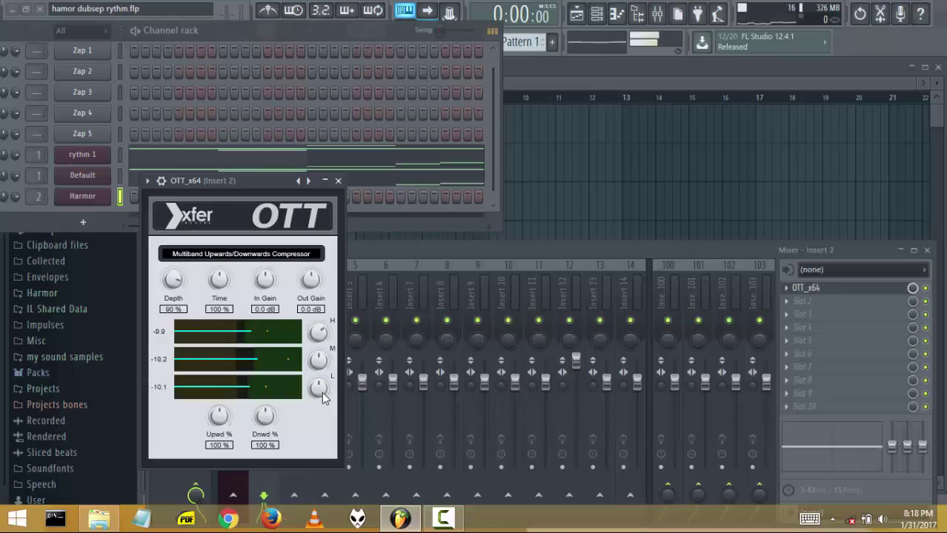
Step: Add Vocodex to the second effect slot of mixer track 2 and move its window to expose the band graph
left_click(790, 301)
left_click(755, 353)
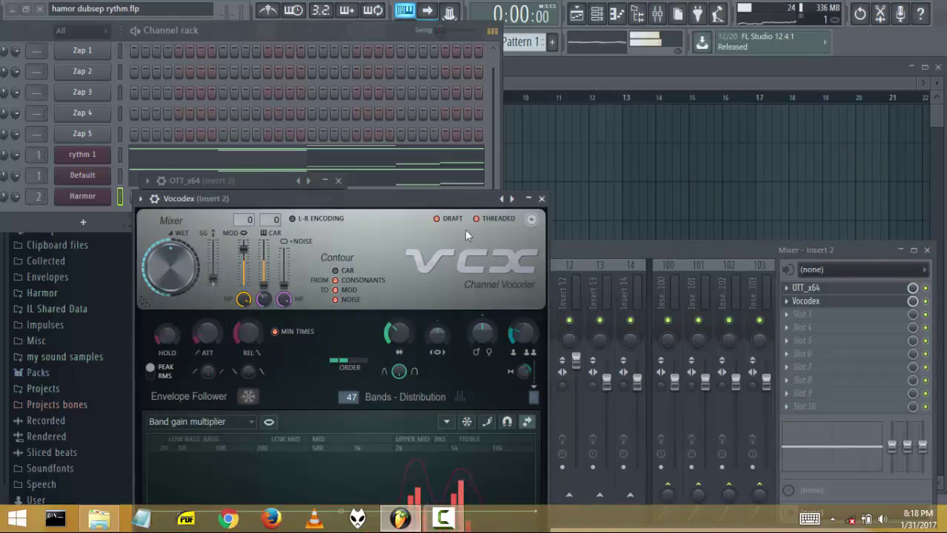
left_click_drag(381, 209, 461, 25)
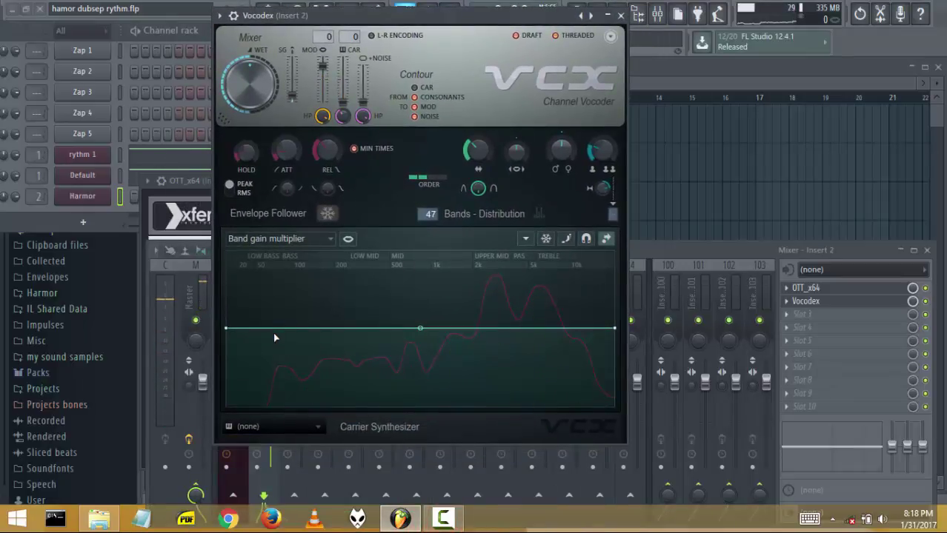
Step: Reshape Vocodex's band gain multiplier curve to cut everything below about 200 Hz, and raise the carrier level
left_click_drag(274, 338, 347, 346)
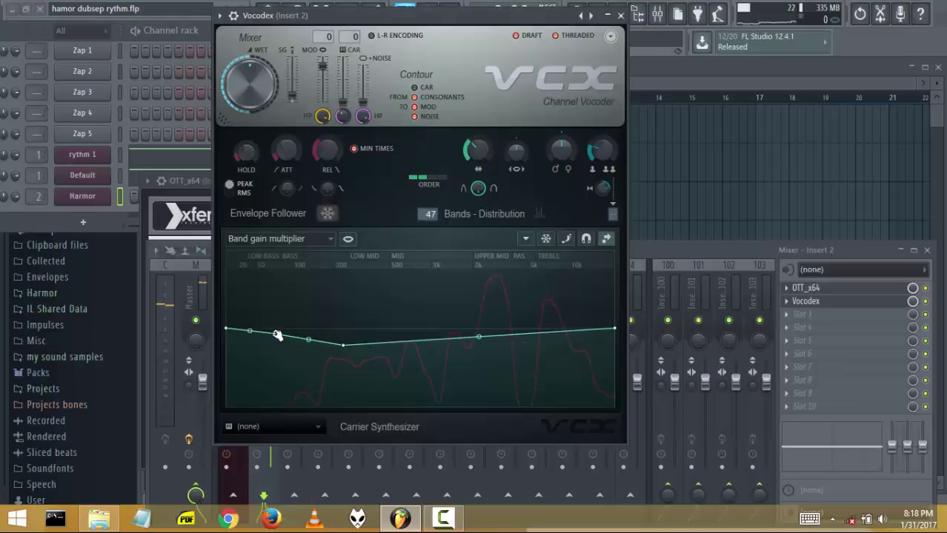
left_click_drag(277, 335, 193, 454)
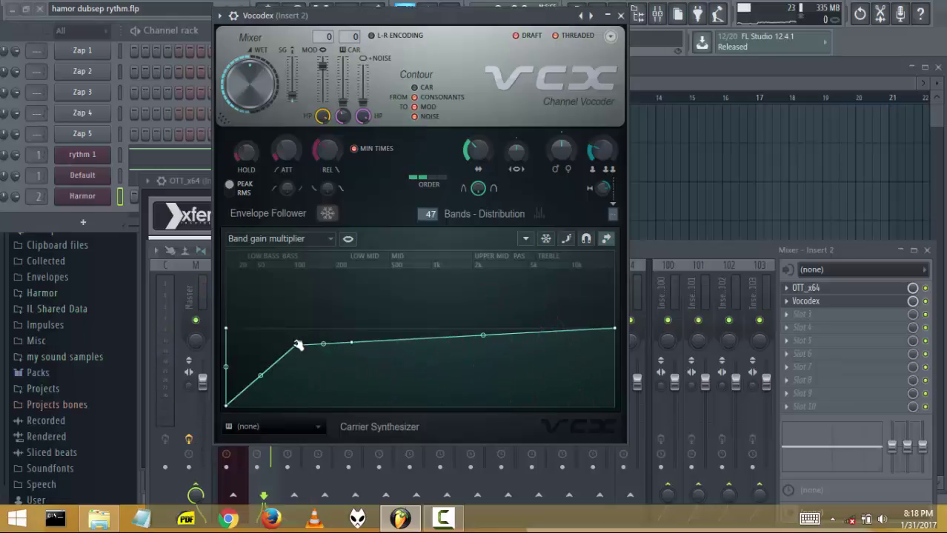
mouse_move(297, 345)
left_mouse_down()
mouse_move(317, 412)
mouse_move(332, 421)
mouse_move(381, 347)
mouse_move(317, 322)
mouse_move(309, 336)
left_mouse_up()
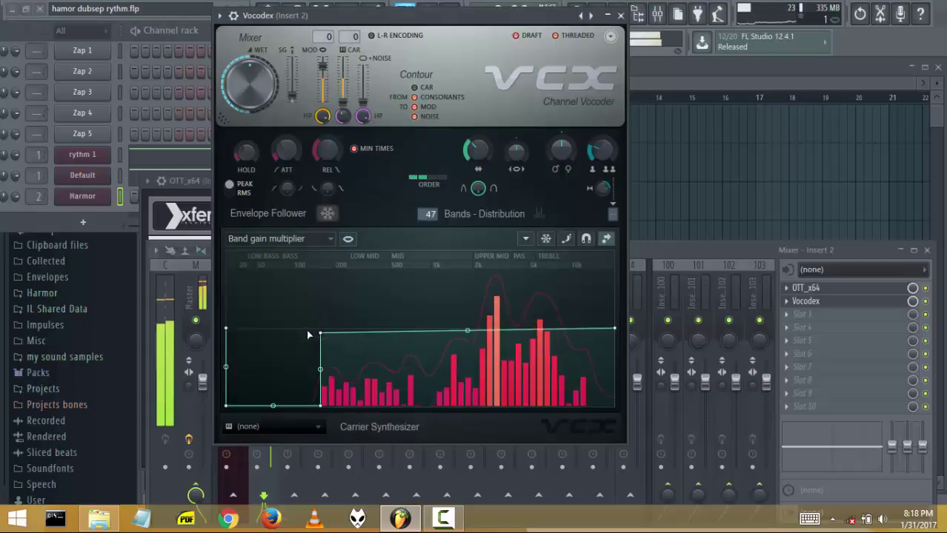
left_click_drag(323, 406, 347, 440)
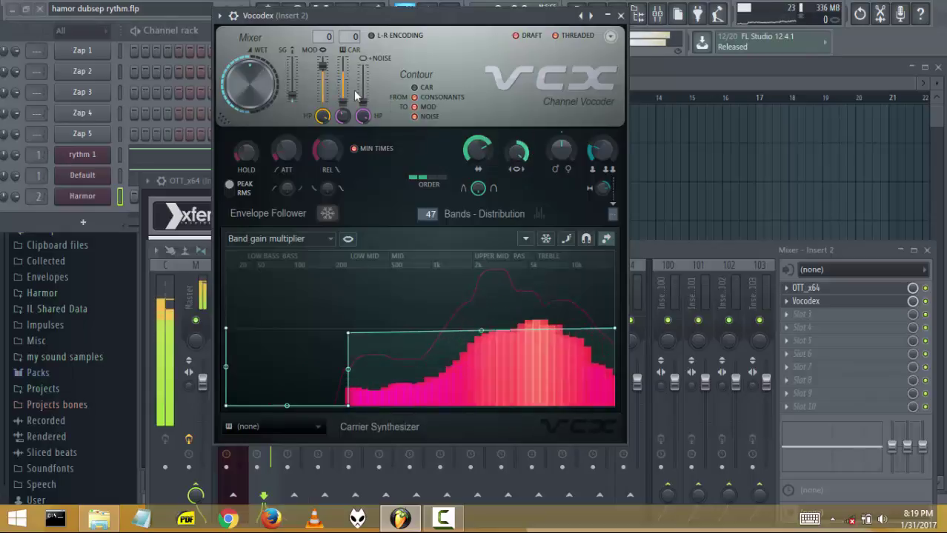
left_click_drag(343, 112, 343, 93)
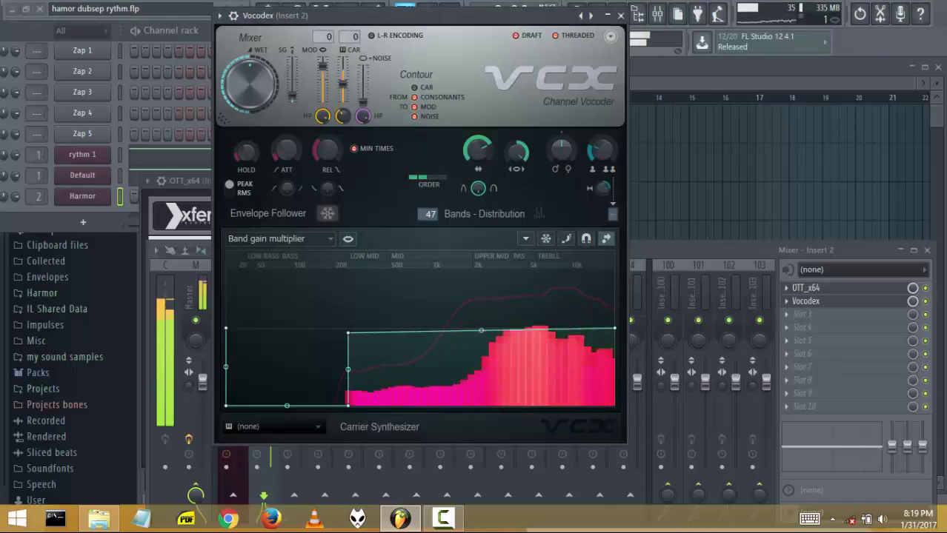
key("space")
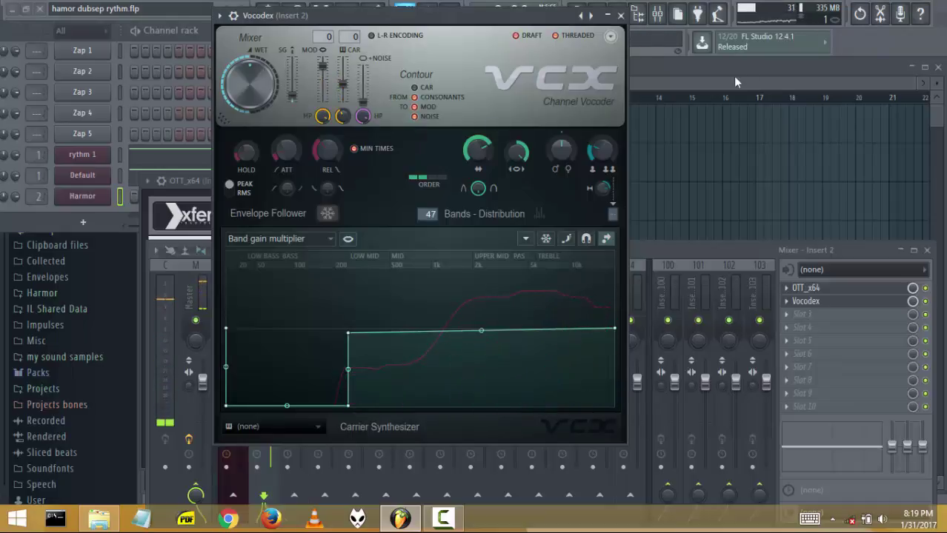
Step: Add Soundgoodizer to the third effect slot of mixer track 2 and compare its modes, settling on A
left_click(795, 326)
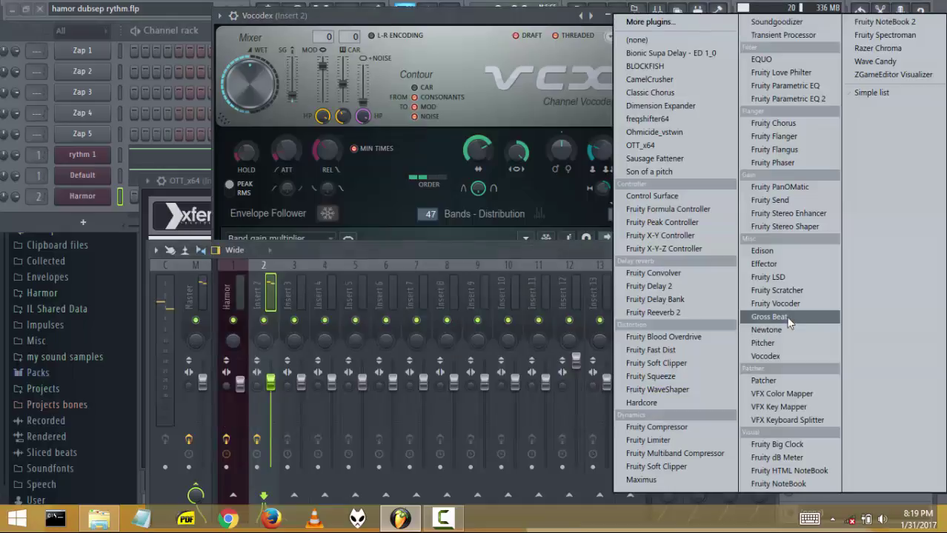
left_click(777, 21)
key("space")
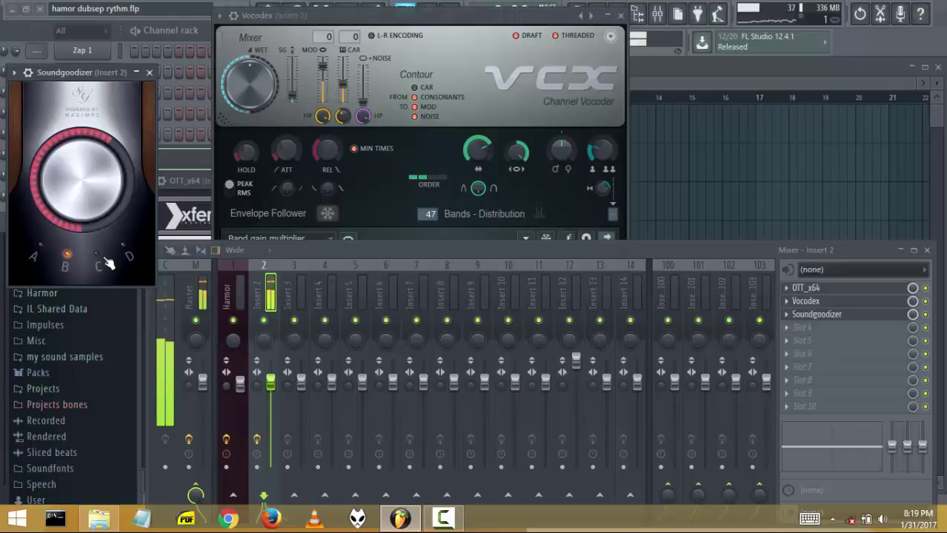
left_click(66, 261)
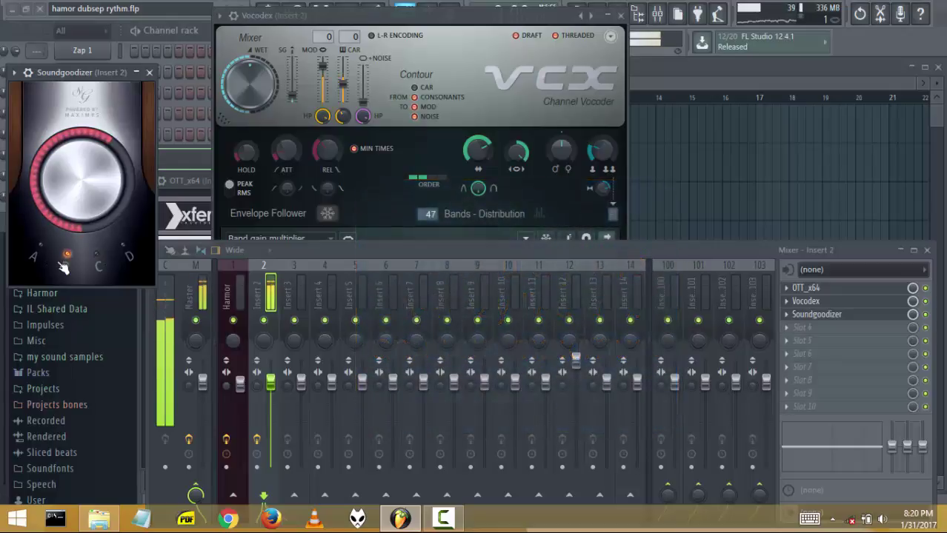
left_click(43, 248)
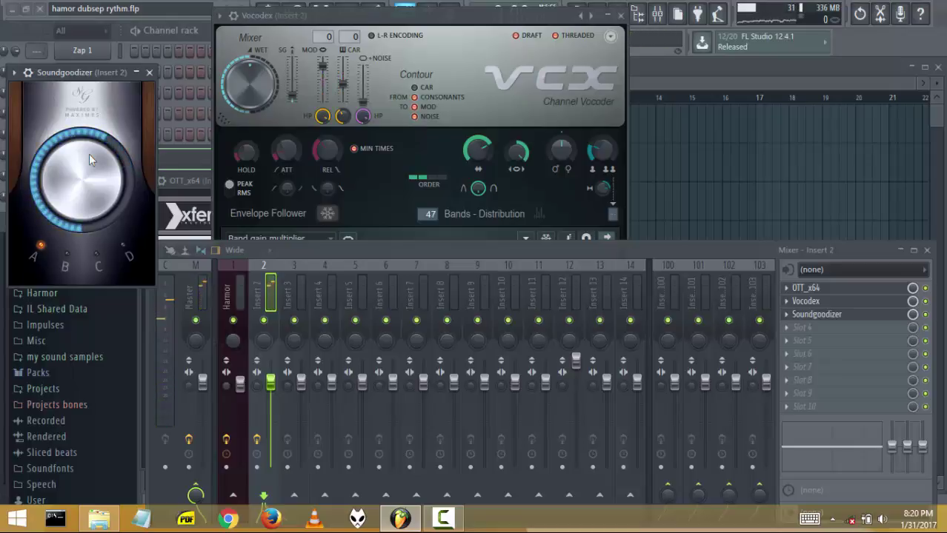
Step: Fine-tune Vocodex's wet amount, and set the main volume to 100%
left_click(248, 80)
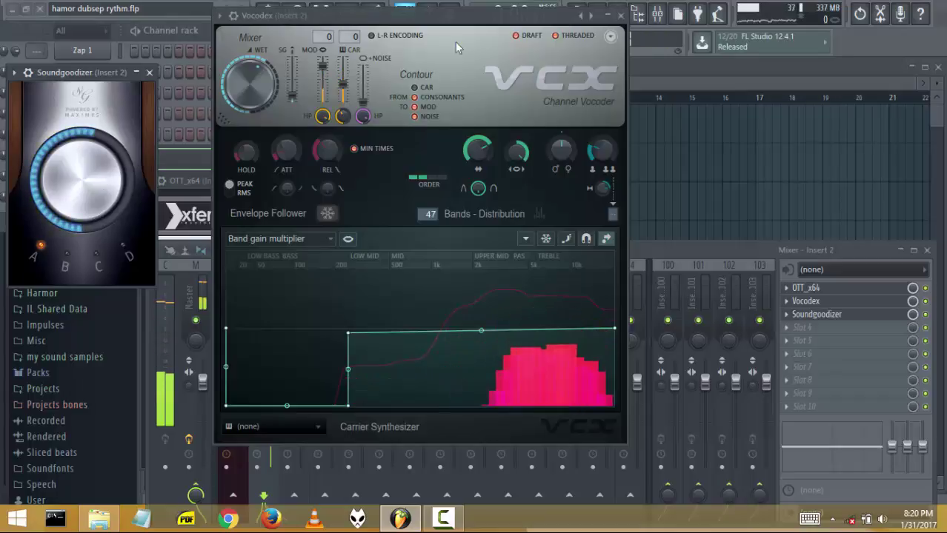
left_click(621, 16)
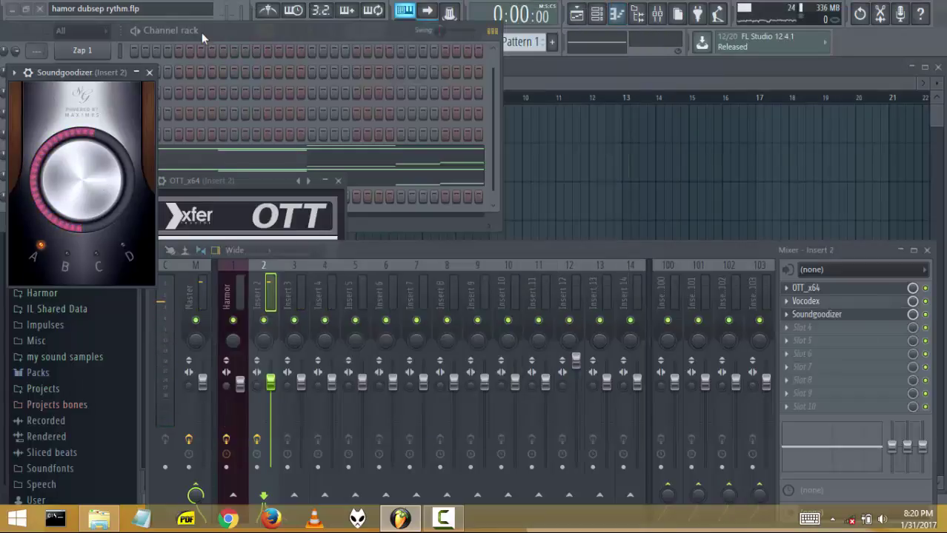
left_click_drag(202, 33, 352, 108)
left_click_drag(227, 29, 227, 16)
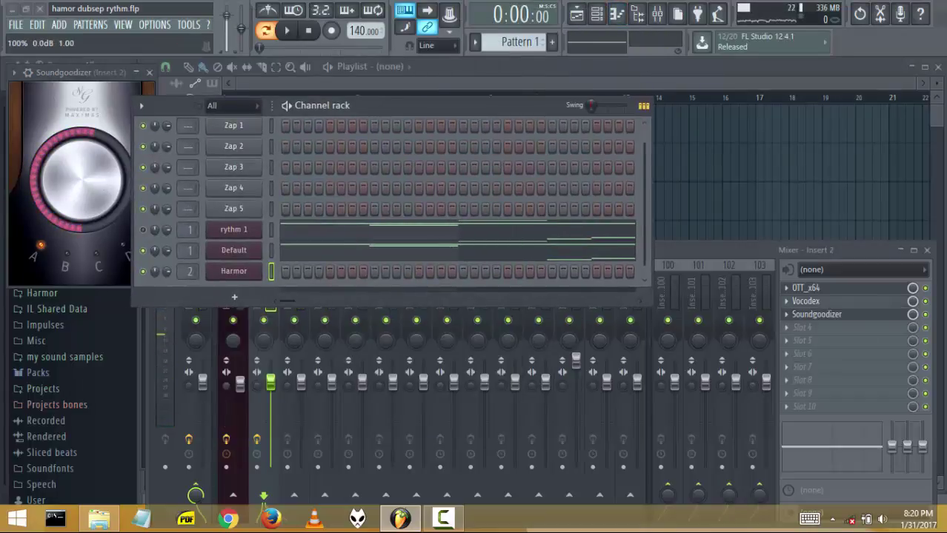
Step: Play a series of test notes across several octaves to audition the Harmor sound through the effects chain
key("m")
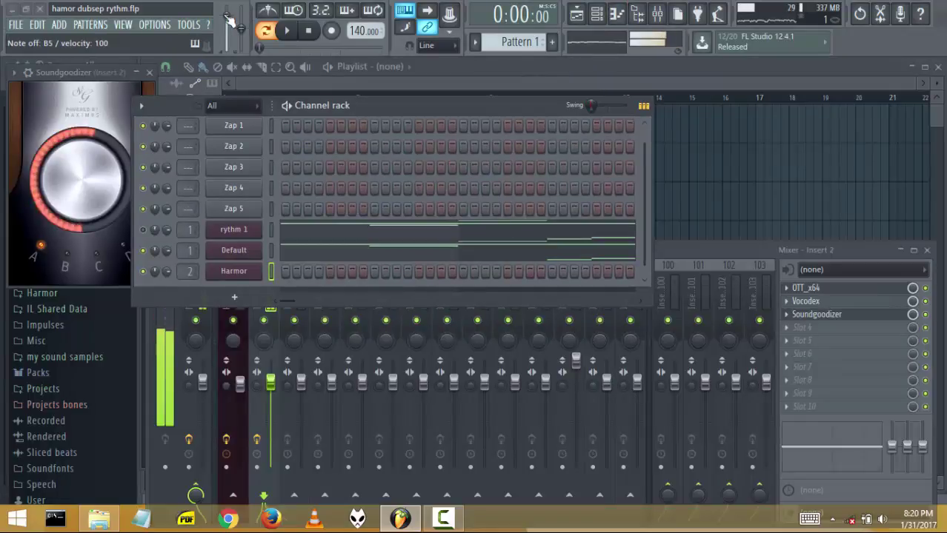
key("v")
key("z")
key("n")
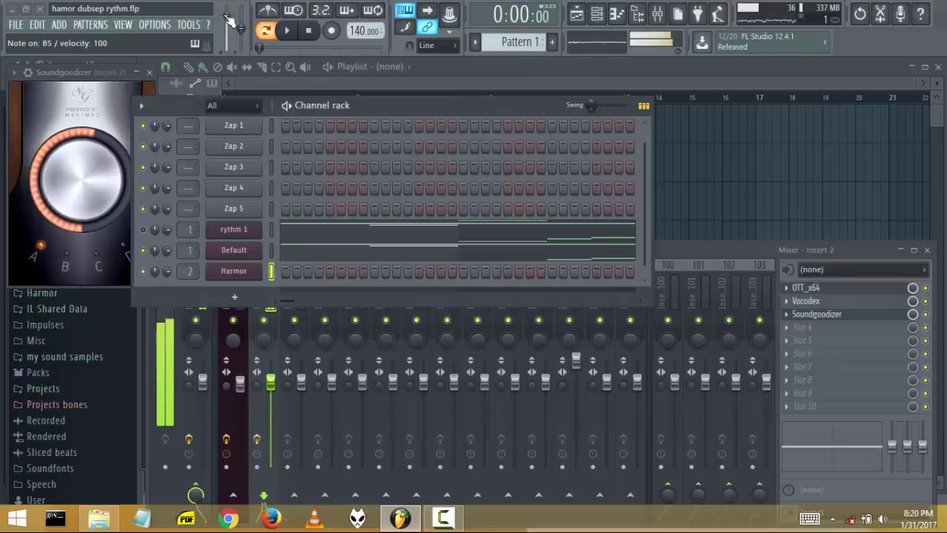
key("w")
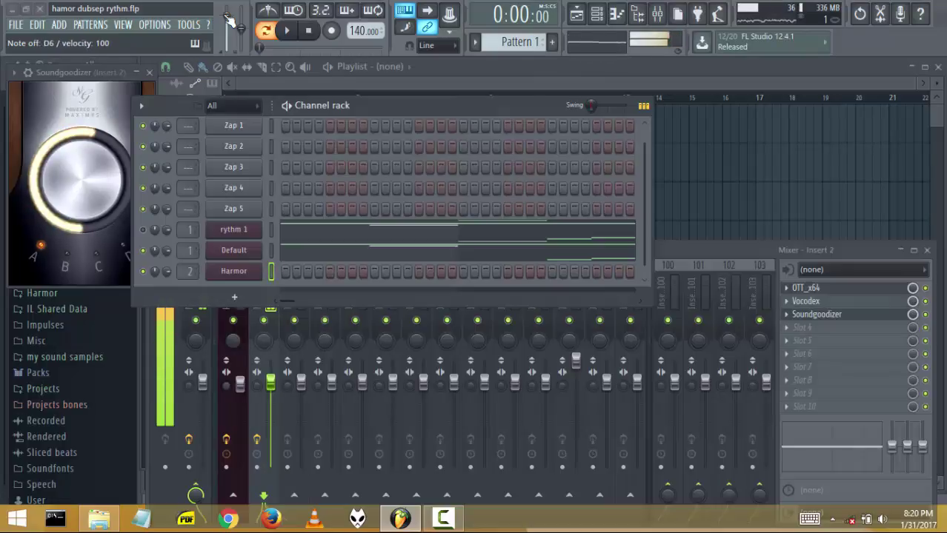
key("n")
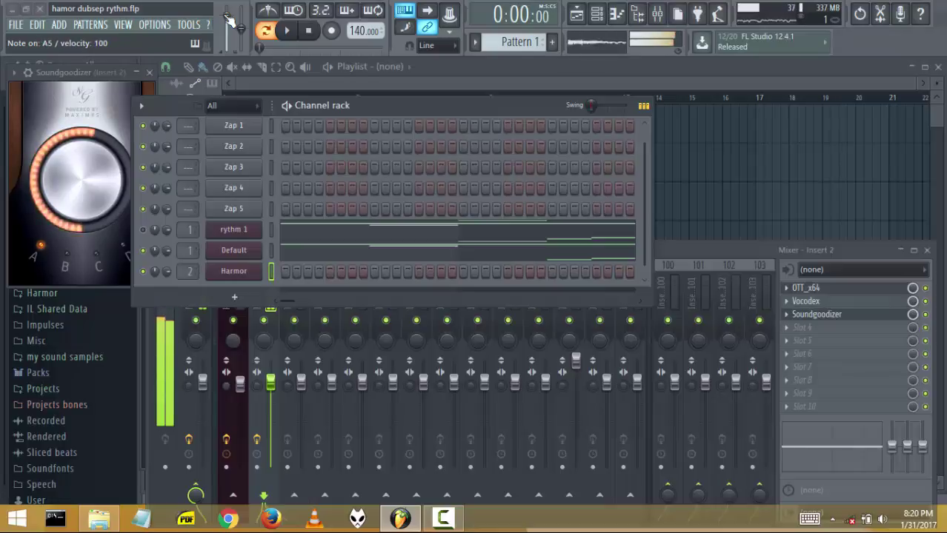
key("v")
key("v")
key("z")
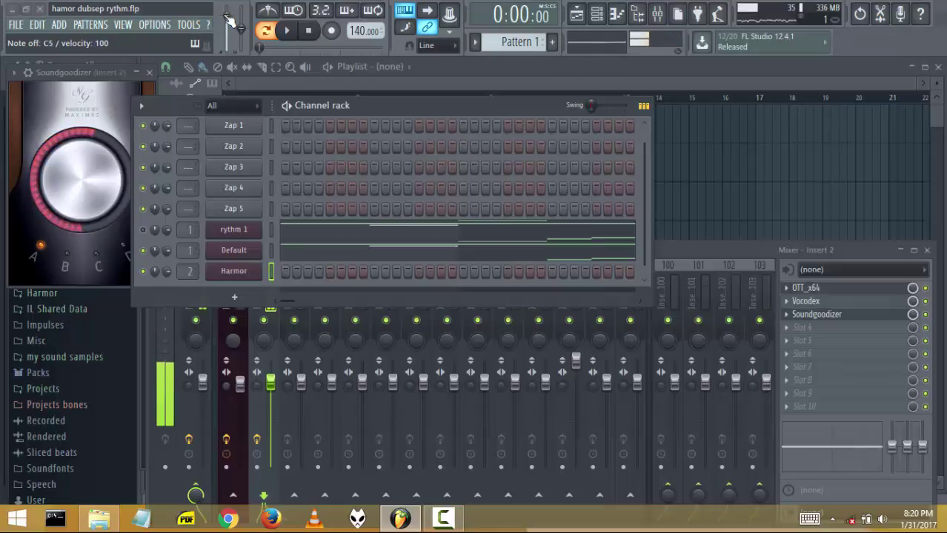
key("d")
key("g")
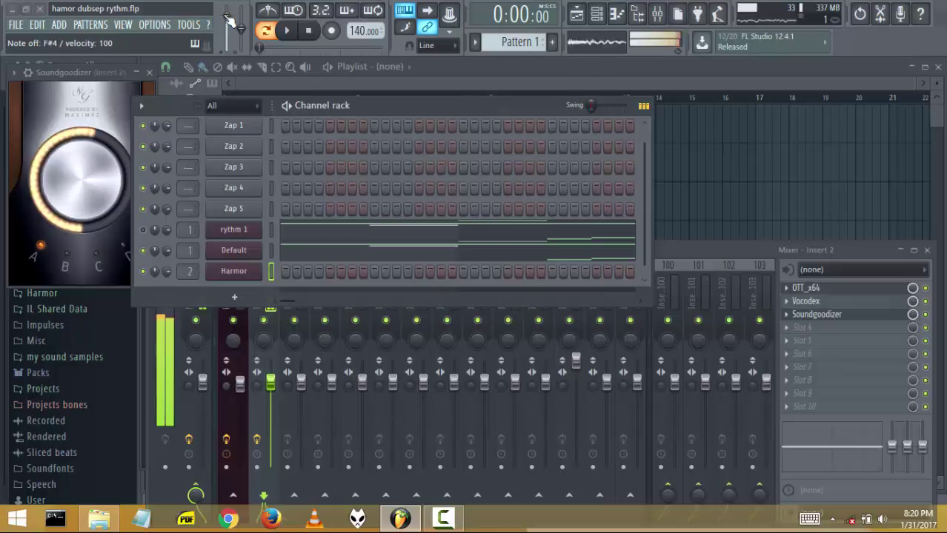
key("g")
key("2")
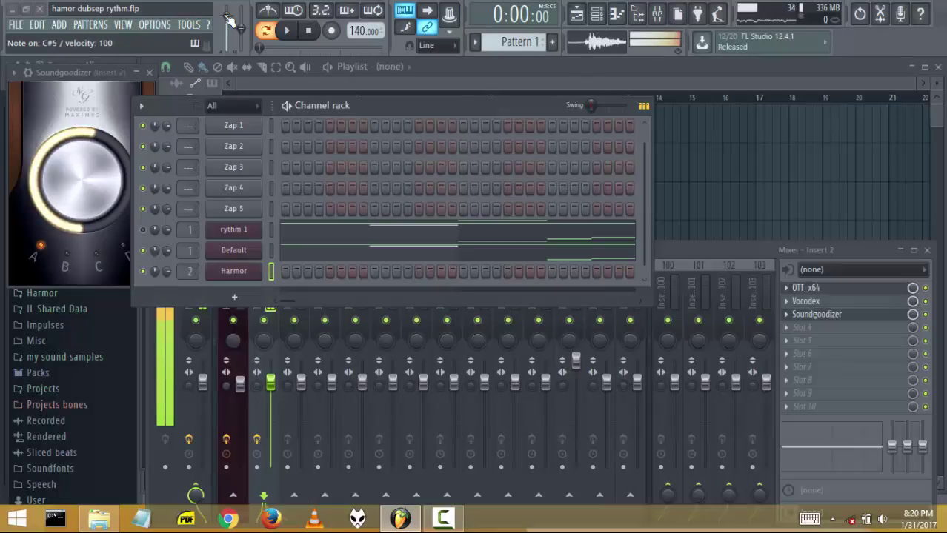
key("3")
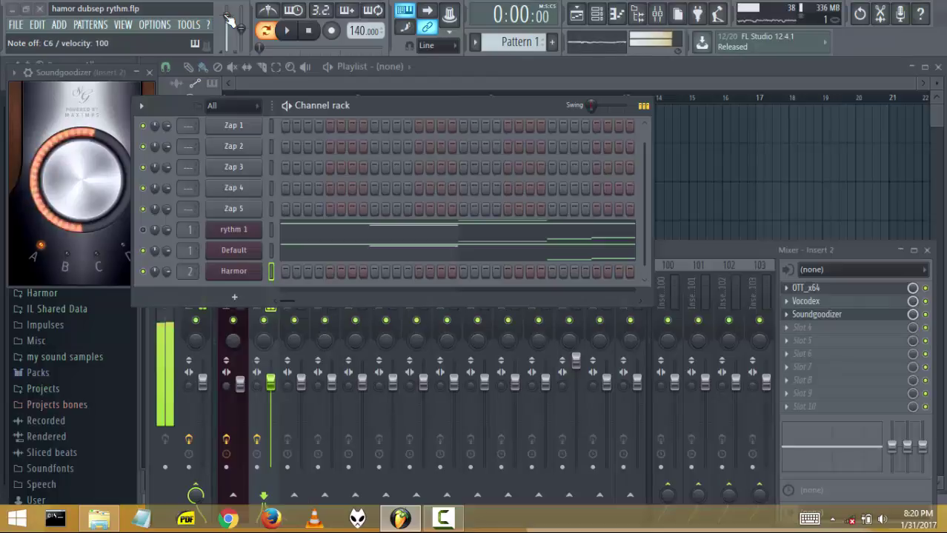
Step: Switch to Pattern 2 and slightly lower the playback speed in Harmor's image section
left_click(502, 45)
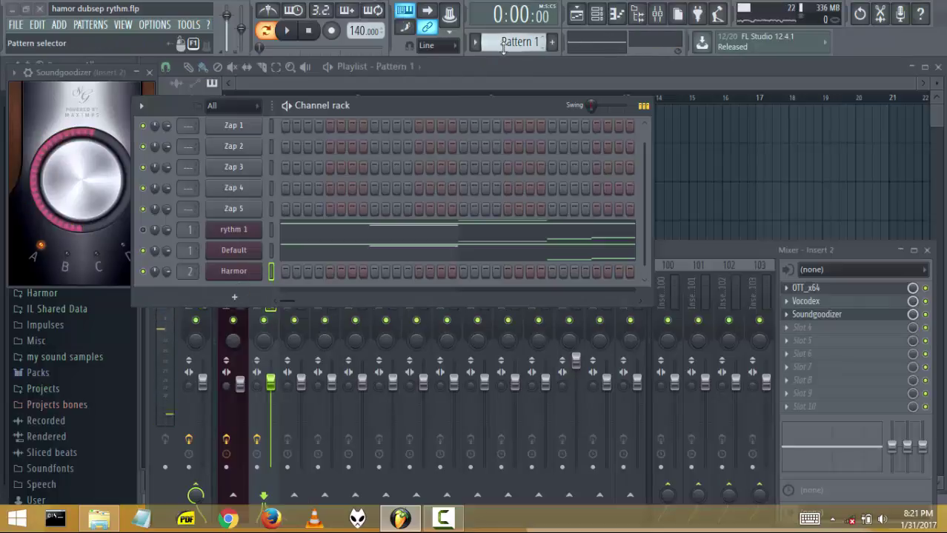
scroll(502, 45, "down", 1)
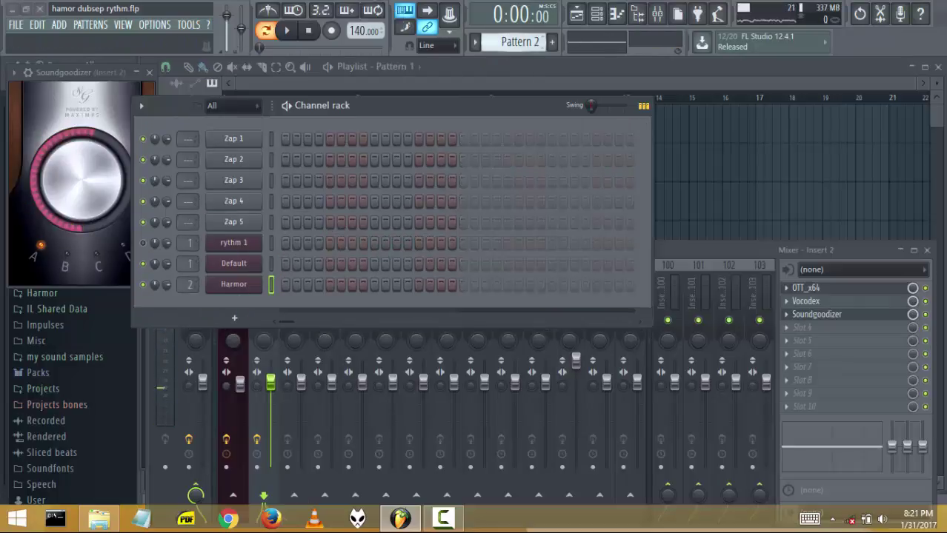
right_click(236, 289)
left_click(272, 288)
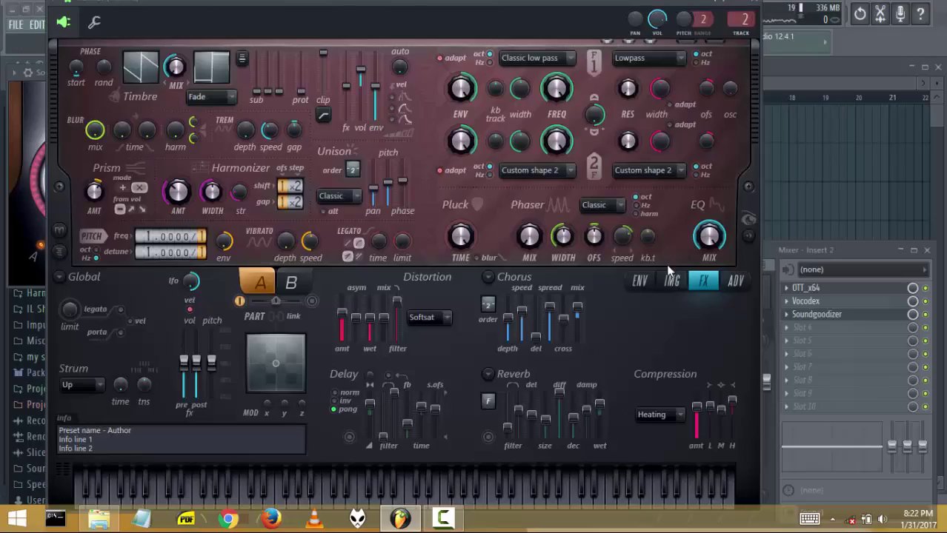
left_click(672, 282)
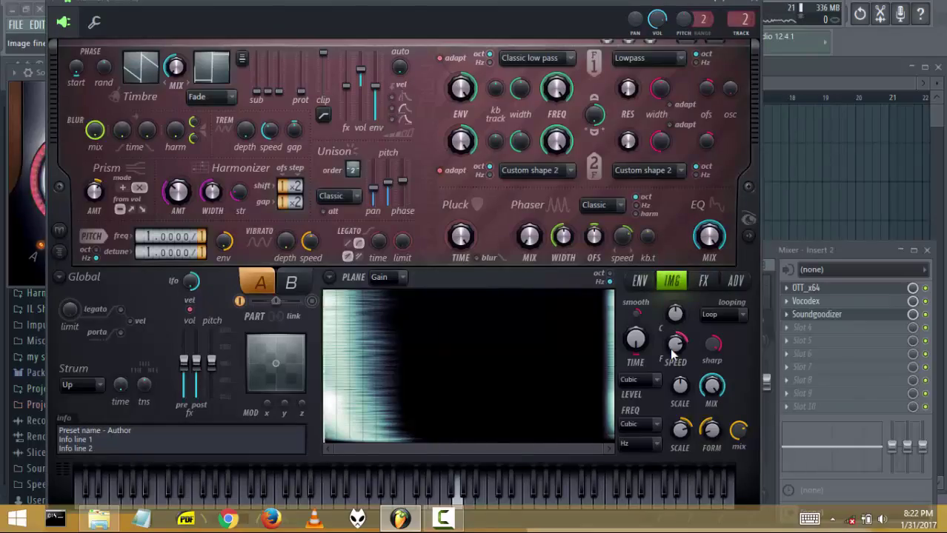
mouse_move(673, 349)
left_mouse_down()
mouse_move(675, 340)
mouse_move(676, 355)
left_mouse_up()
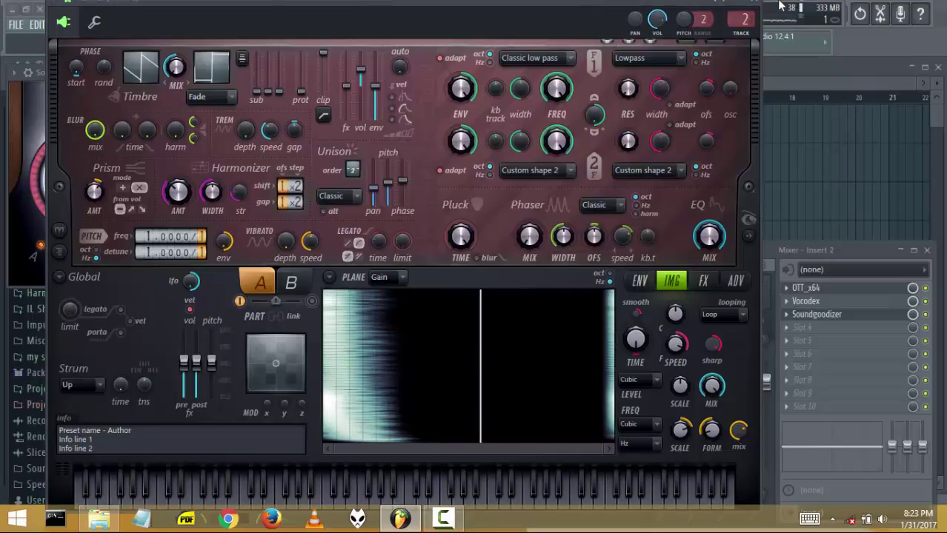
Step: Close the Harmor editor, play A4 test notes to compare the Harmor, Default and rythm 1 channels, and open the rythm 1 and Default channels
left_click(753, 5)
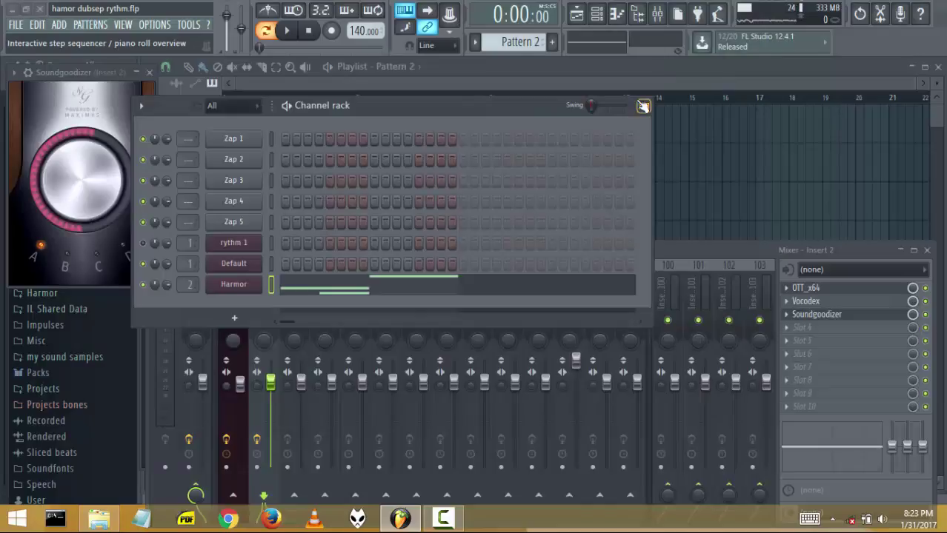
key("n")
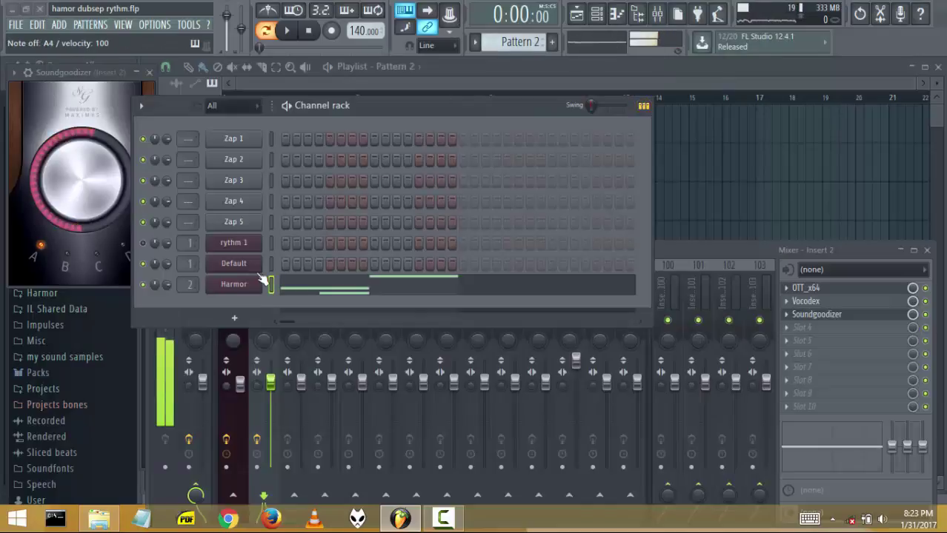
key("n")
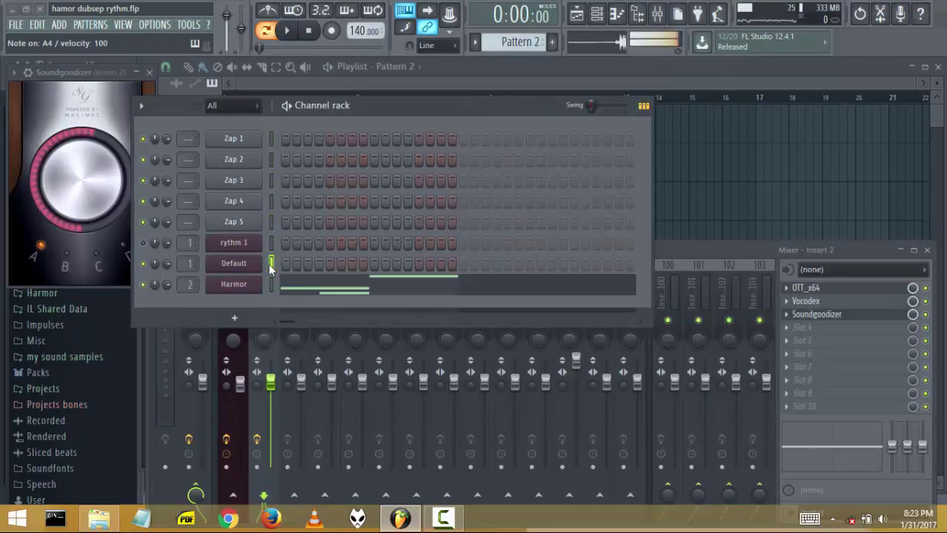
left_click(271, 244)
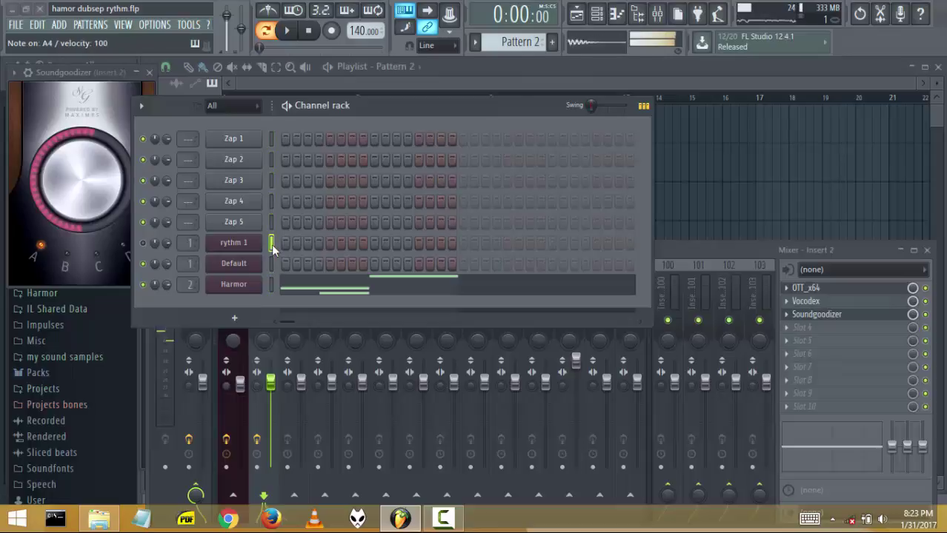
left_click(231, 248)
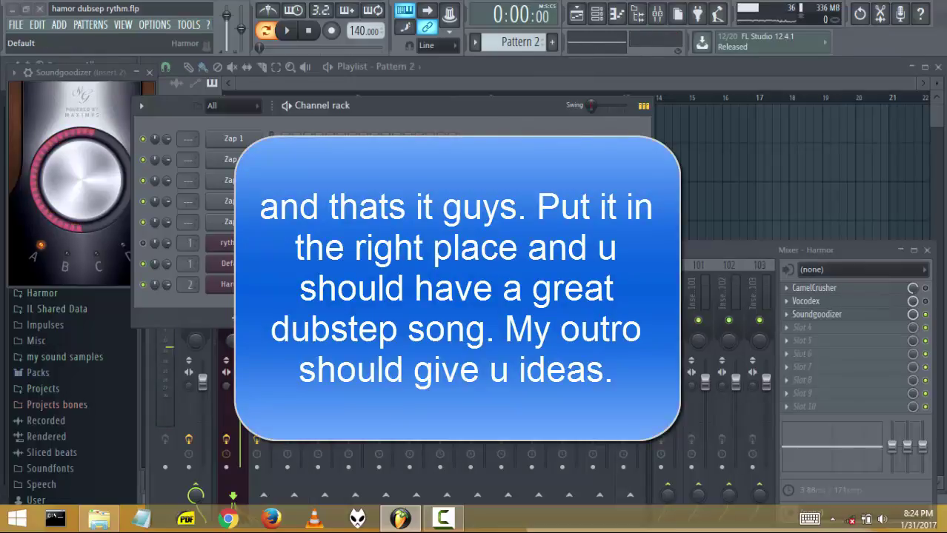
left_click(241, 264)
Step: Close the remaining plugin windows, including OTT_x64, and hide the channel rack to reveal the playlist
left_click(811, 33)
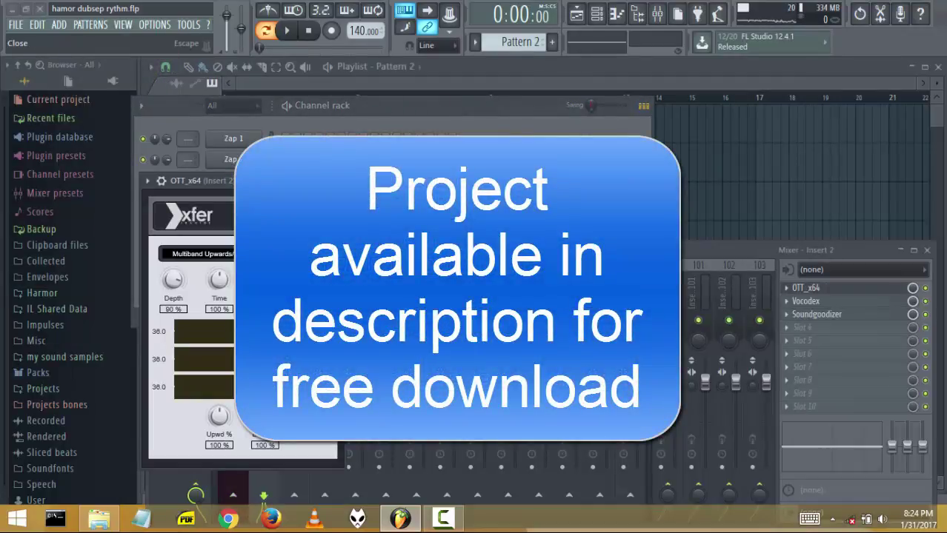
left_click(338, 181)
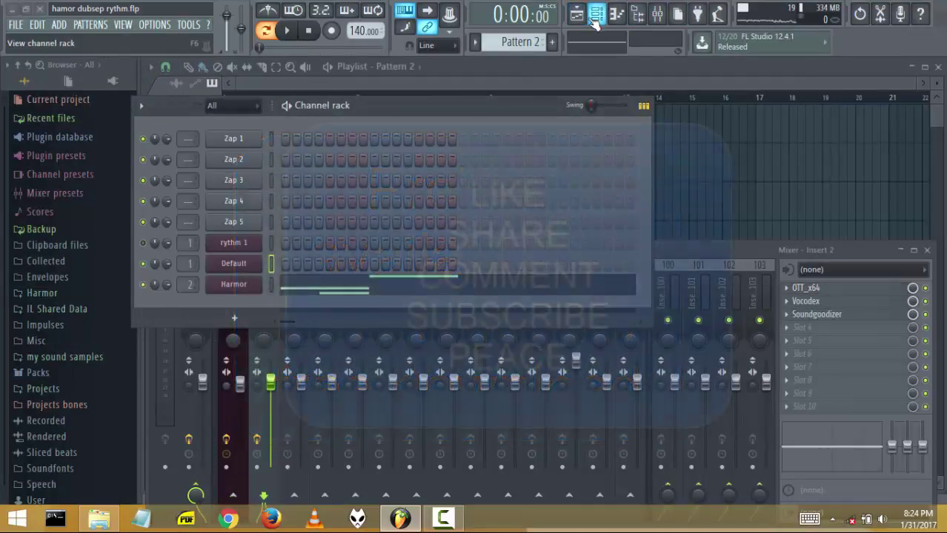
left_click(595, 23)
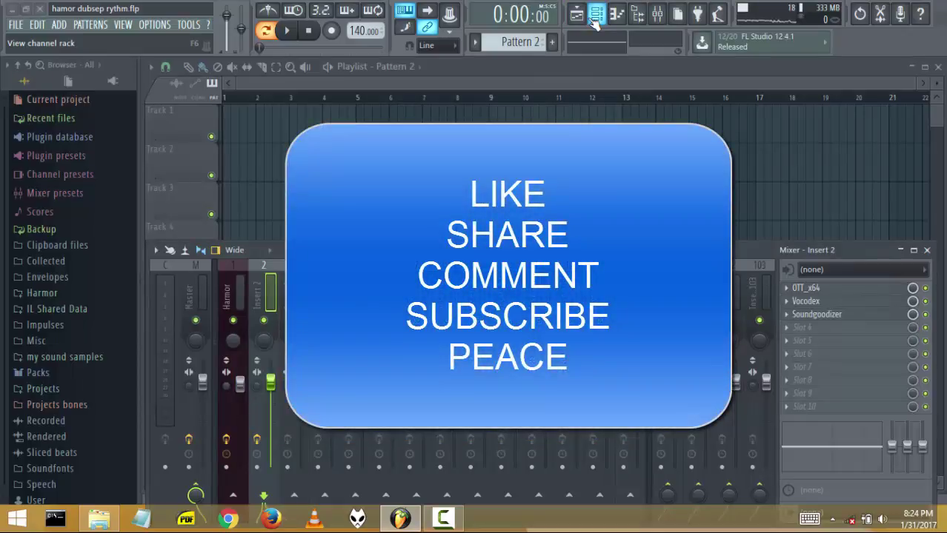